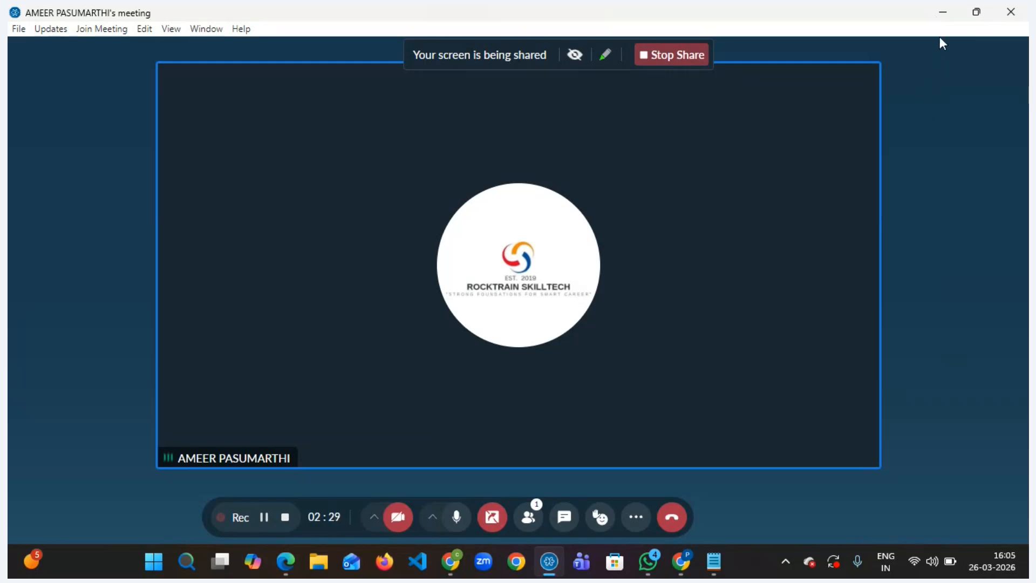
# - Switch from the meeting window to the Dmo.txt document in Notepad
pyautogui.click(944, 12)
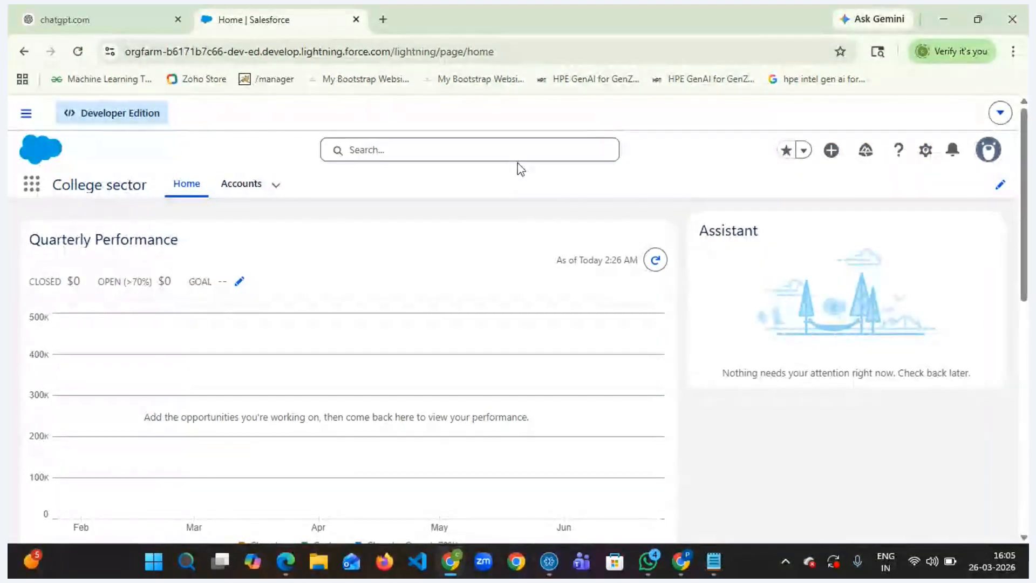
pyautogui.moveTo(710, 570)
pyautogui.click(696, 475)
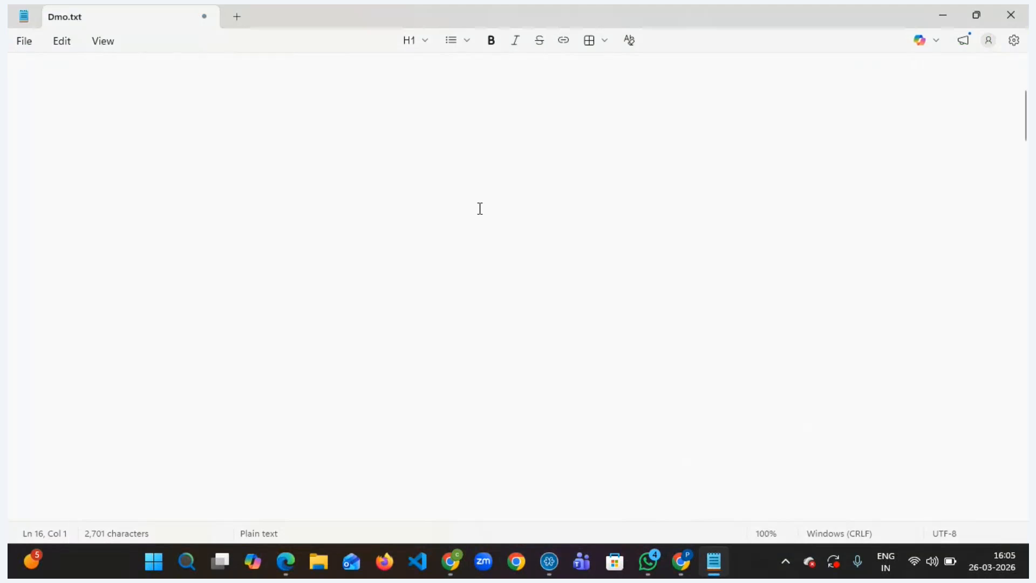
# - Type the heading Flows, select it and format it as Subtitle
pyautogui.write('Flows')
pyautogui.hotkey('shift', 'Left')
pyautogui.hotkey('shift', 'Left')
pyautogui.hotkey('shift', 'Left')
pyautogui.hotkey('shift', 'Left')
pyautogui.hotkey('shift', 'Left')
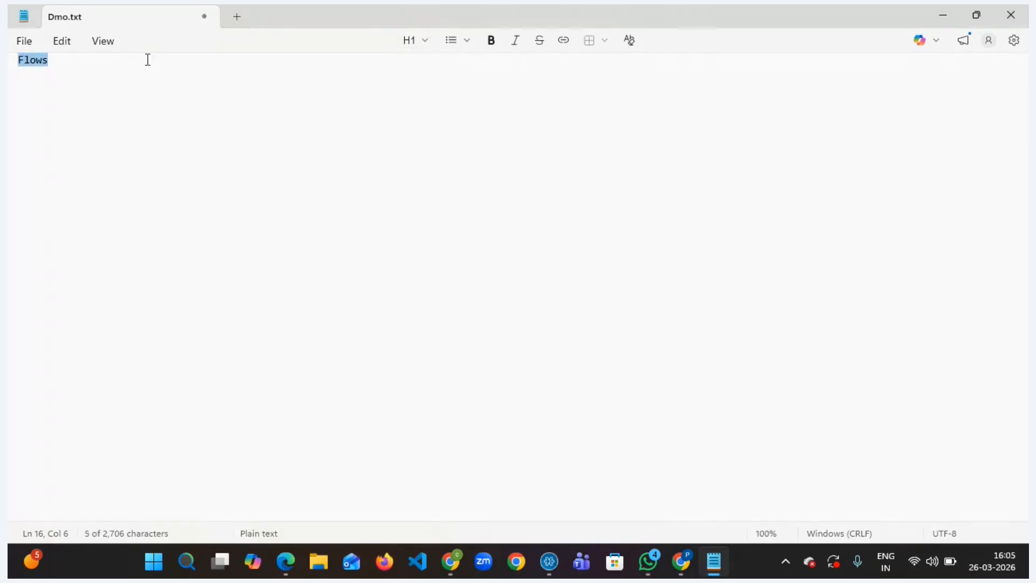
pyautogui.click(426, 43)
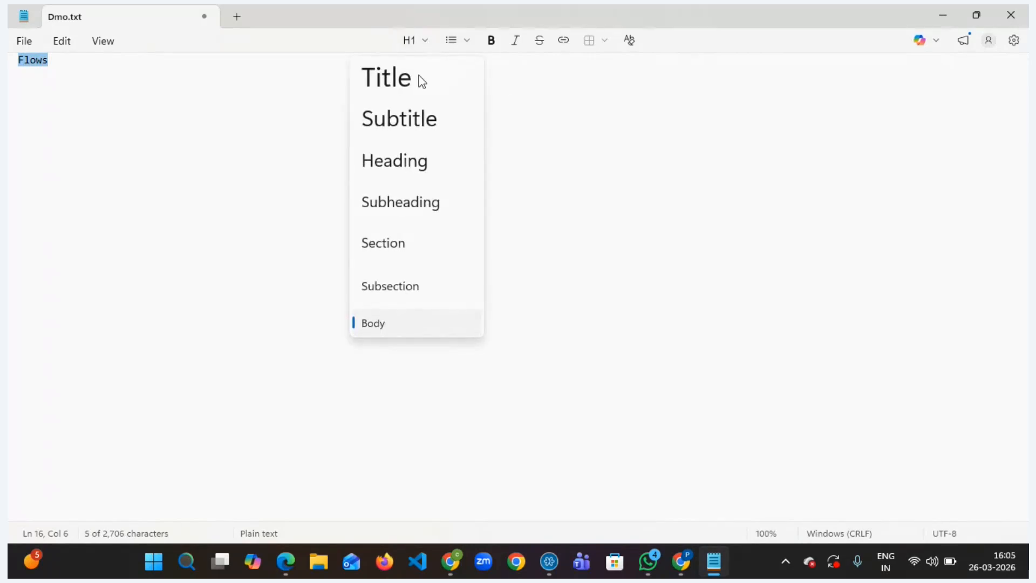
pyautogui.click(411, 121)
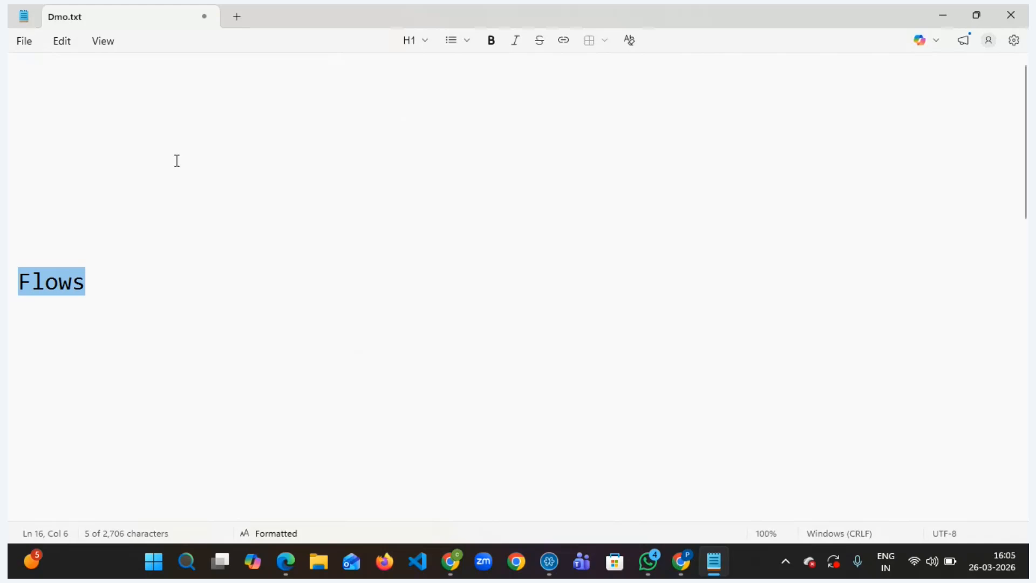
# - Remove the blank lines above the Flows heading
pyautogui.click(14, 113)
pyautogui.click(30, 113)
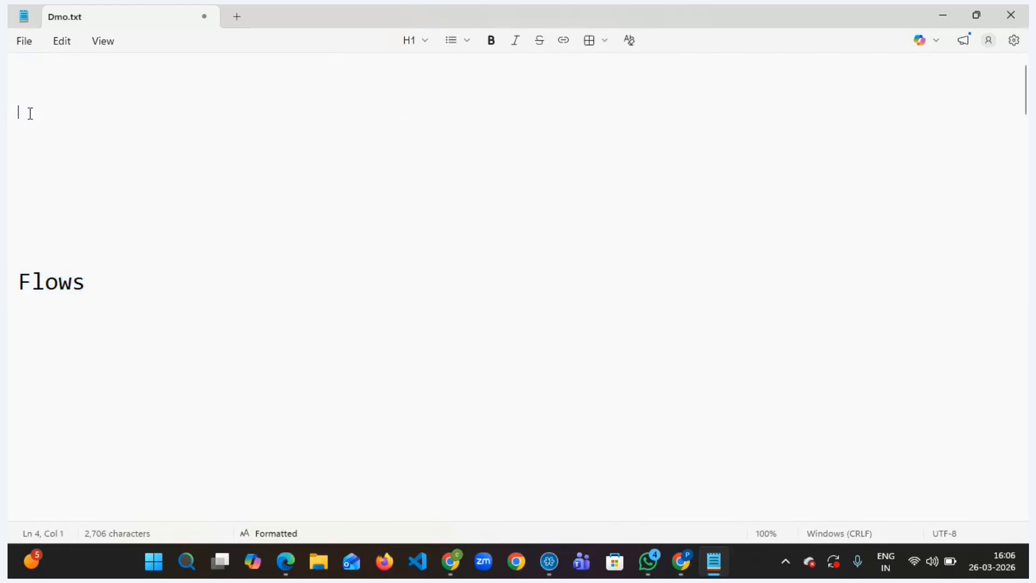
pyautogui.press('Delete')
pyautogui.press('Delete')
pyautogui.press('Delete')
pyautogui.press('Delete')
pyautogui.press('Delete')
pyautogui.press('Delete')
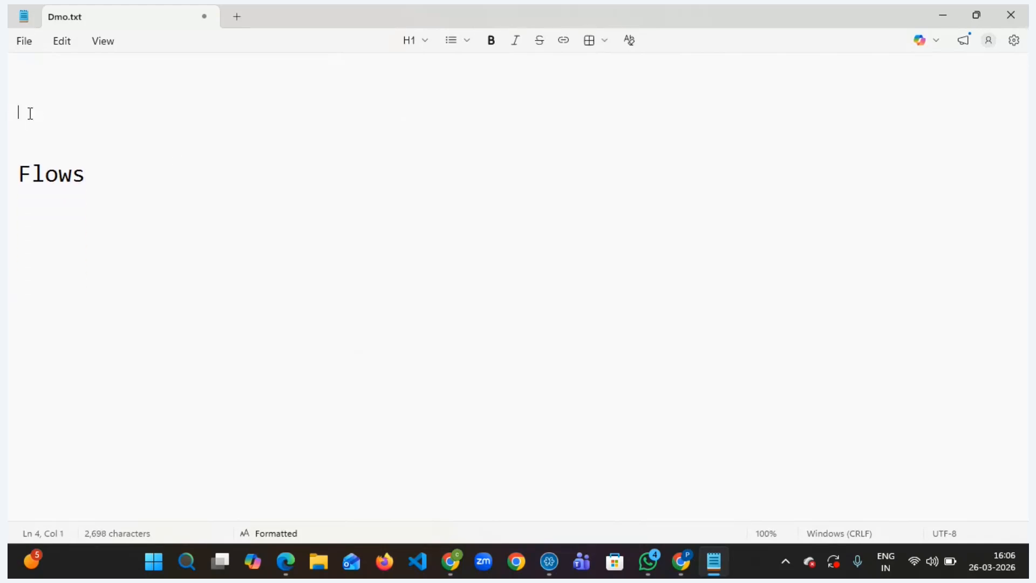
# - Add the line "when i save the record in the object" below the Flows heading
pyautogui.click(32, 119)
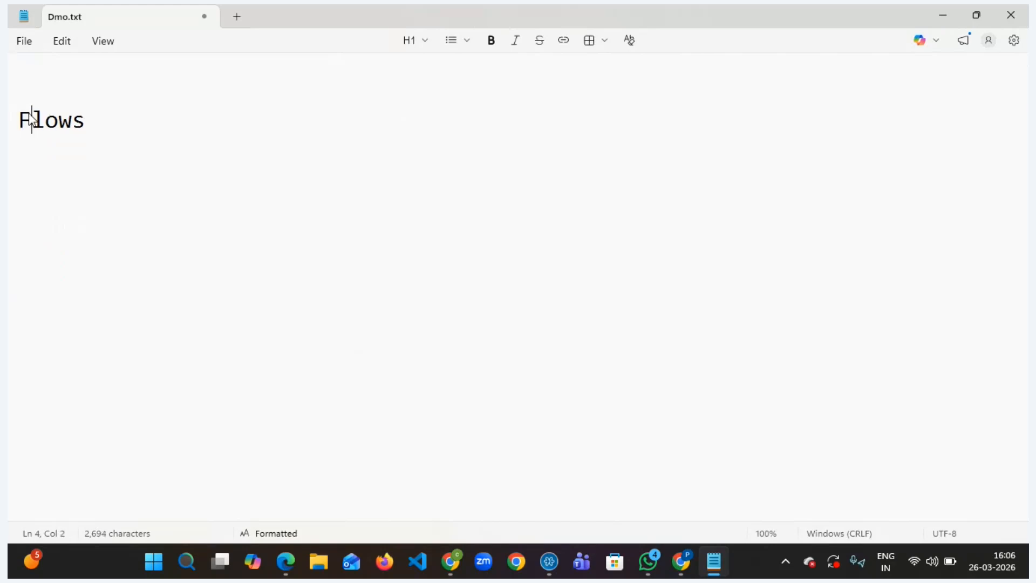
pyautogui.click(90, 121)
pyautogui.press('Return')
pyautogui.write('when i save the rco')
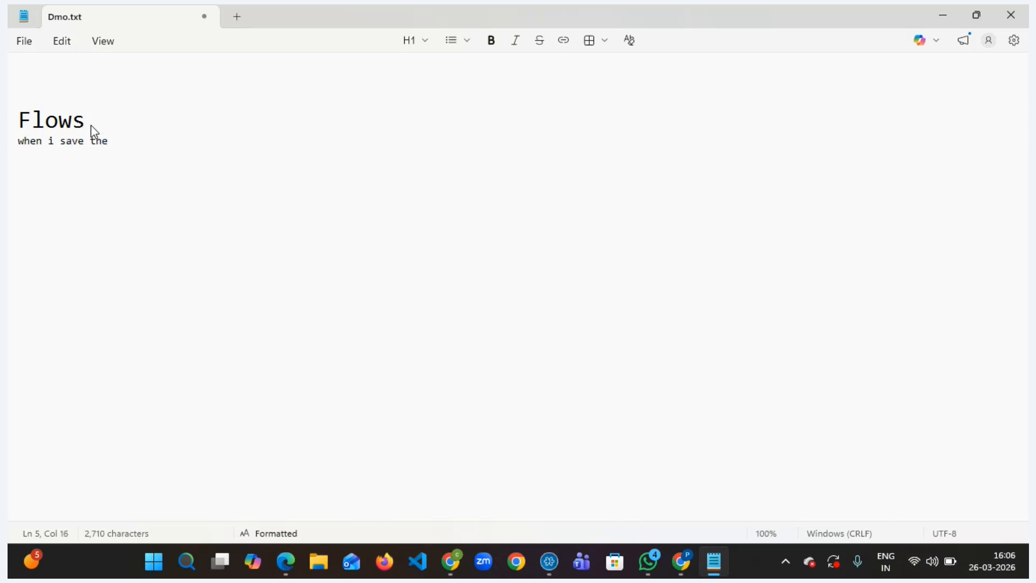
pyautogui.press('BackSpace')
pyautogui.press('BackSpace')
pyautogui.write('ecord in the object')
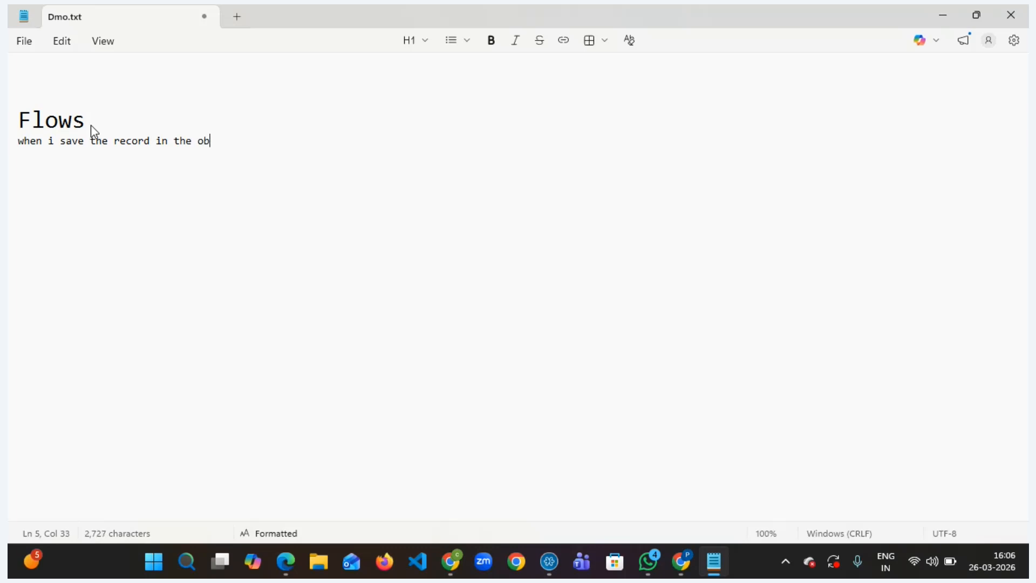
# - Add the lines "Account object" and "Description should be saved with saved successfully." followed by a blank line
pyautogui.press('Return')
pyautogui.write('Account ')
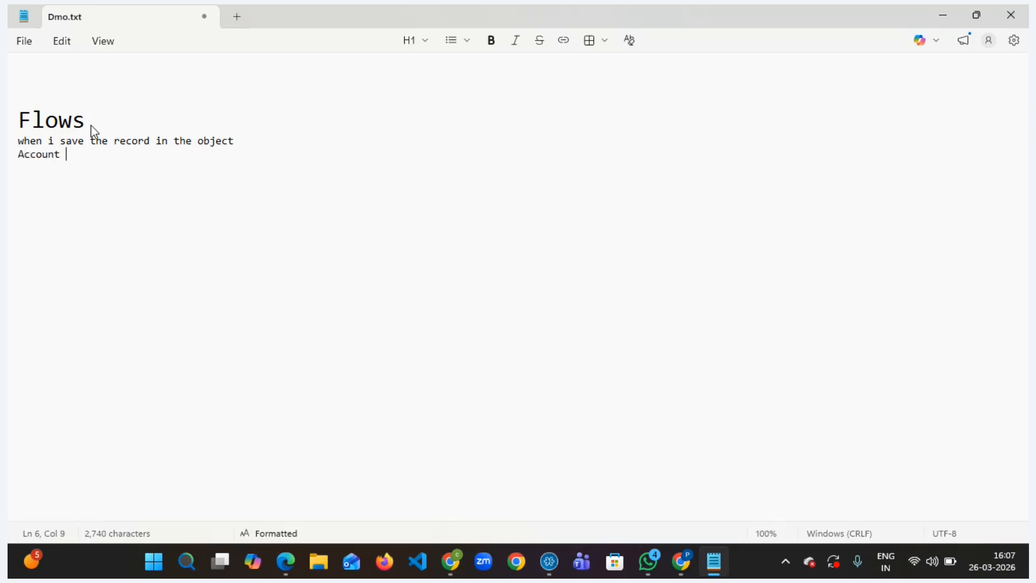
pyautogui.write('object')
pyautogui.press('Return')
pyautogui.write('Descri')
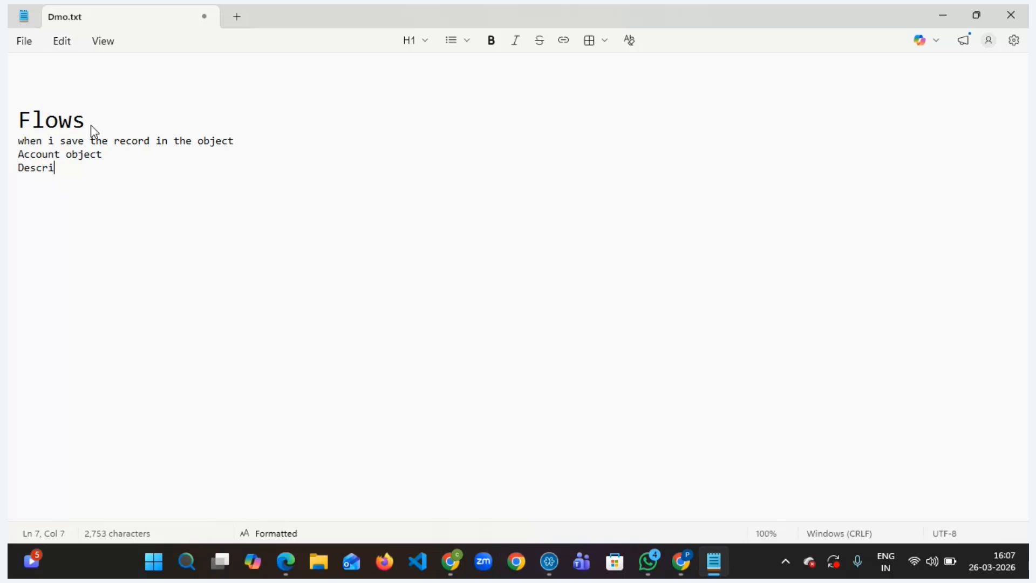
pyautogui.write('ption should be savedwith')
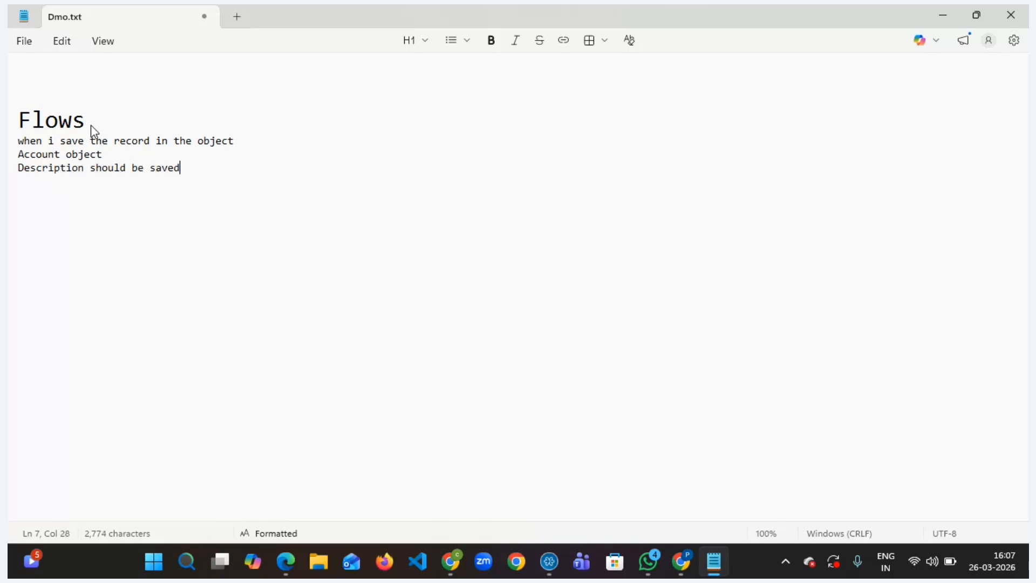
pyautogui.press('BackSpace')
pyautogui.press('BackSpace')
pyautogui.press('BackSpace')
pyautogui.press('BackSpace')
pyautogui.write('tr')
pyautogui.press('BackSpace')
pyautogui.write('w')
pyautogui.press('BackSpace')
pyautogui.press('BackSpace')
pyautogui.write('wth')
pyautogui.press('BackSpace')
pyautogui.press('BackSpace')
pyautogui.write('ith savew')
pyautogui.press('BackSpace')
pyautogui.press('BackSpace')
pyautogui.press('BackSpace')
pyautogui.write('d suc')
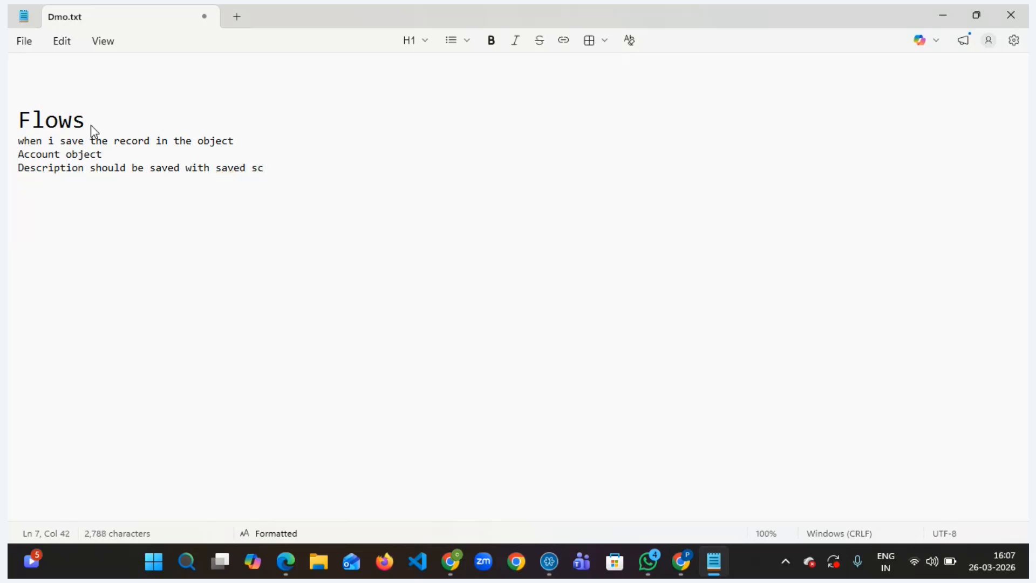
pyautogui.press('BackSpace')
pyautogui.write('uccessfuill')
pyautogui.press('BackSpace')
pyautogui.press('BackSpace')
pyautogui.press('BackSpace')
pyautogui.write('lly.')
pyautogui.press('Return')
pyautogui.press('Return')
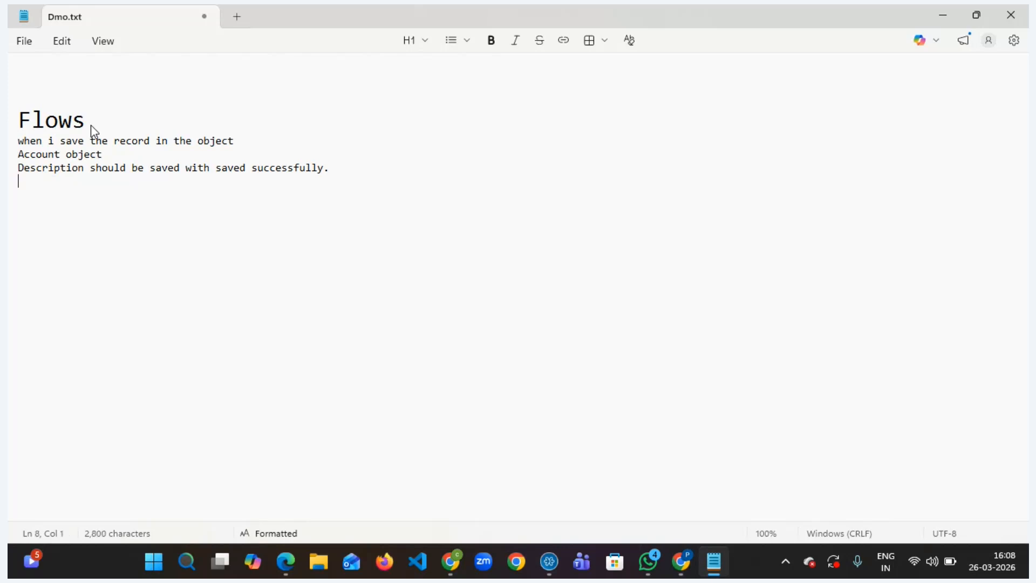
# - Add the line "Trigger flow--->Record trigger flow"
pyautogui.write('Trigger flow---')
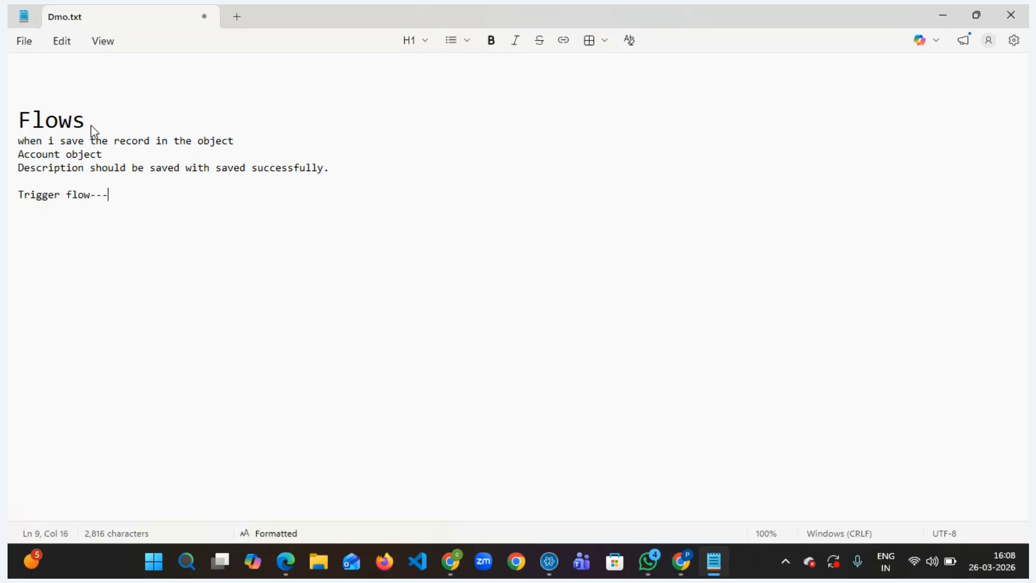
pyautogui.write('>Recor')
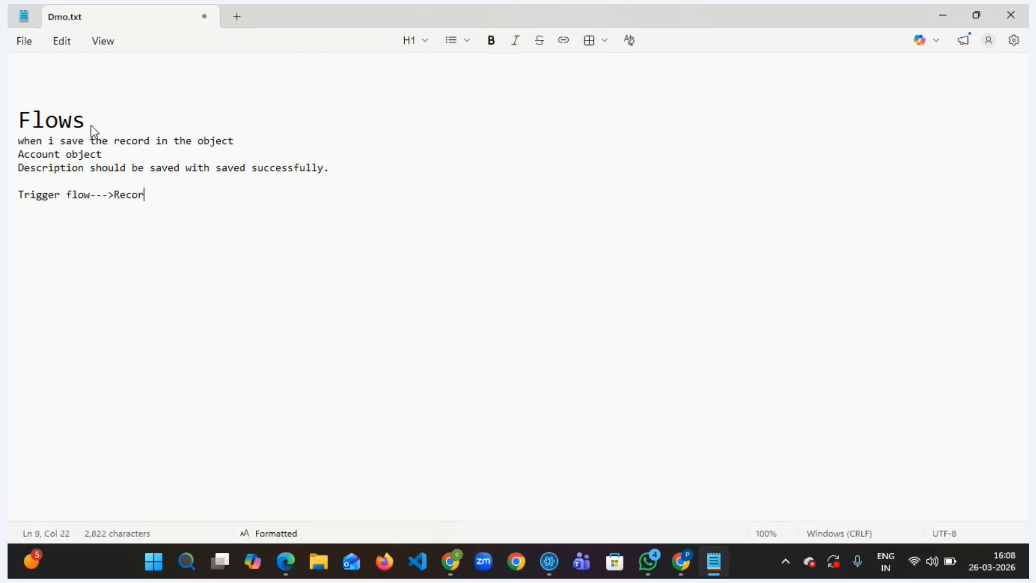
pyautogui.write('d trigfge')
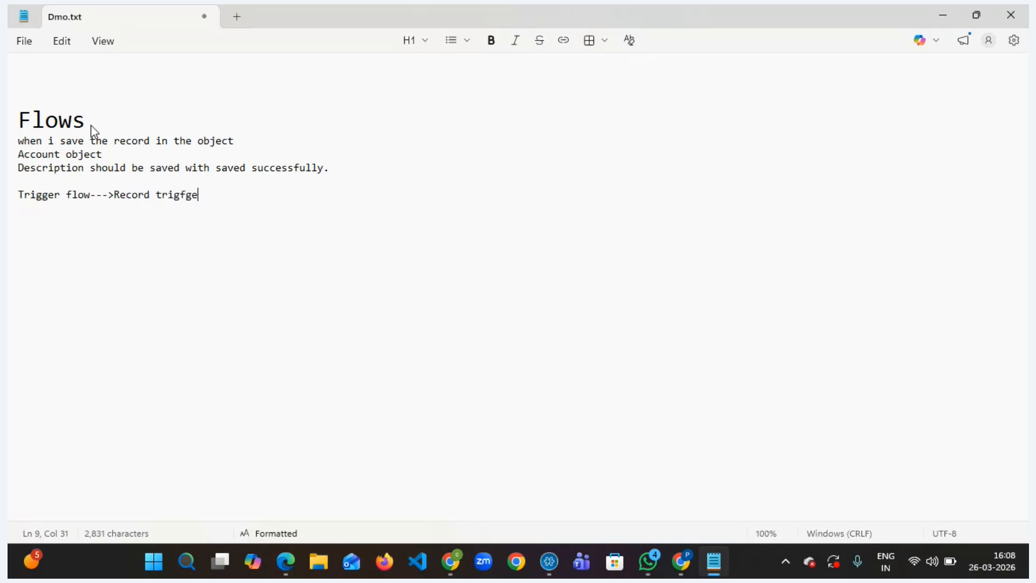
pyautogui.press('BackSpace')
pyautogui.press('BackSpace')
pyautogui.press('BackSpace')
pyautogui.write('ger flow')
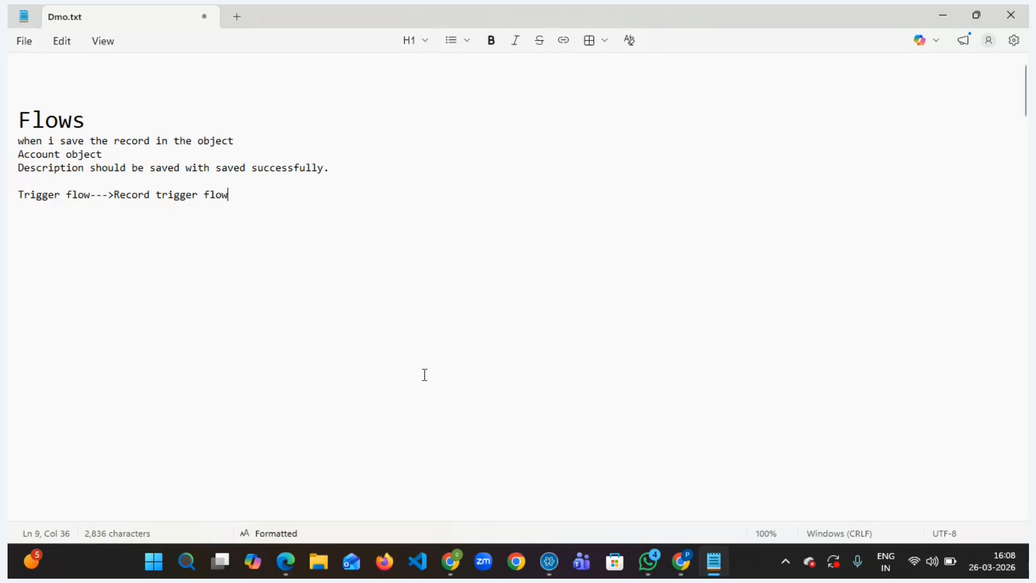
# - Switch to the Salesforce browser tab and open Setup
pyautogui.moveTo(450, 562)
pyautogui.click(447, 484)
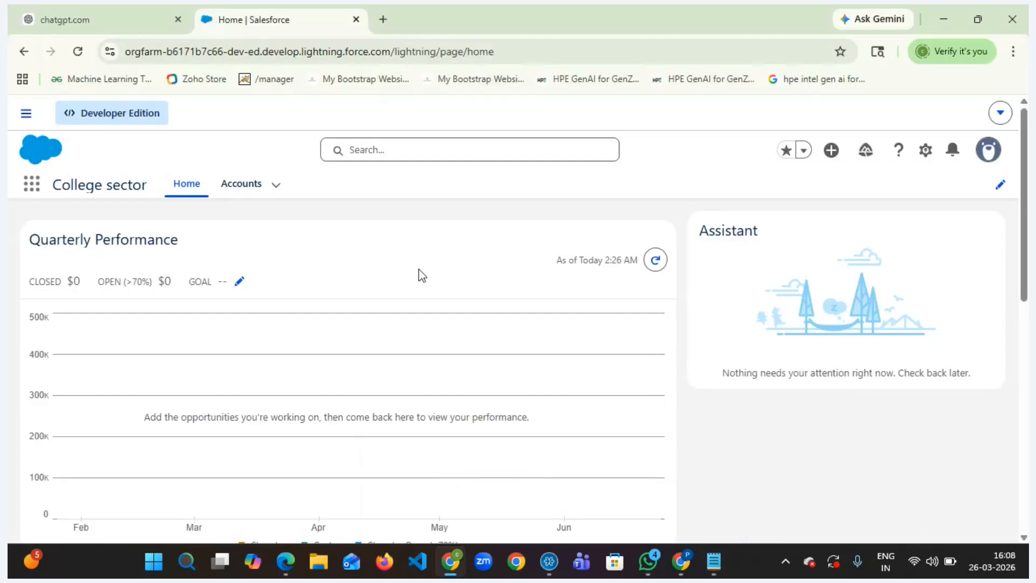
pyautogui.click(925, 154)
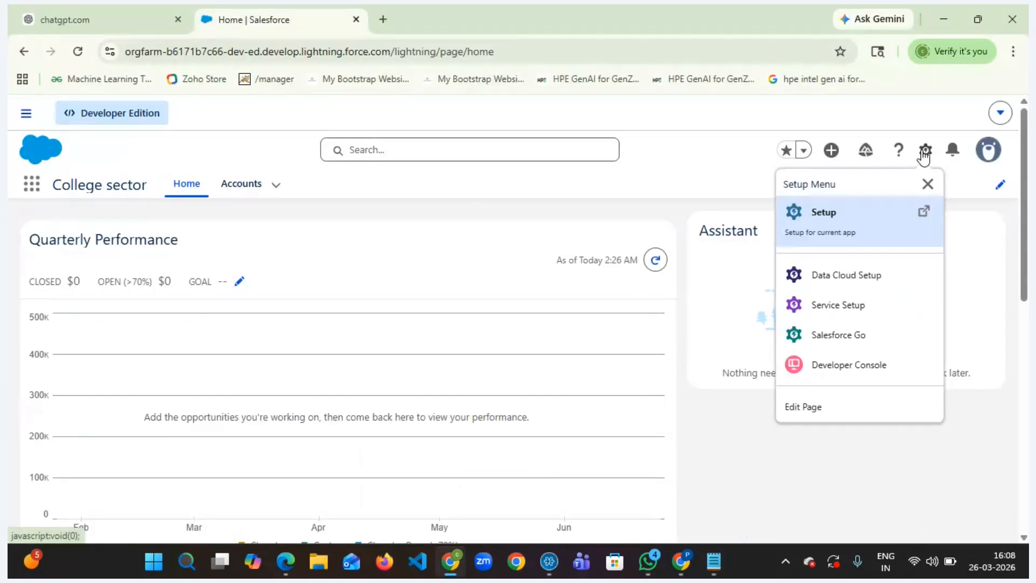
pyautogui.click(843, 231)
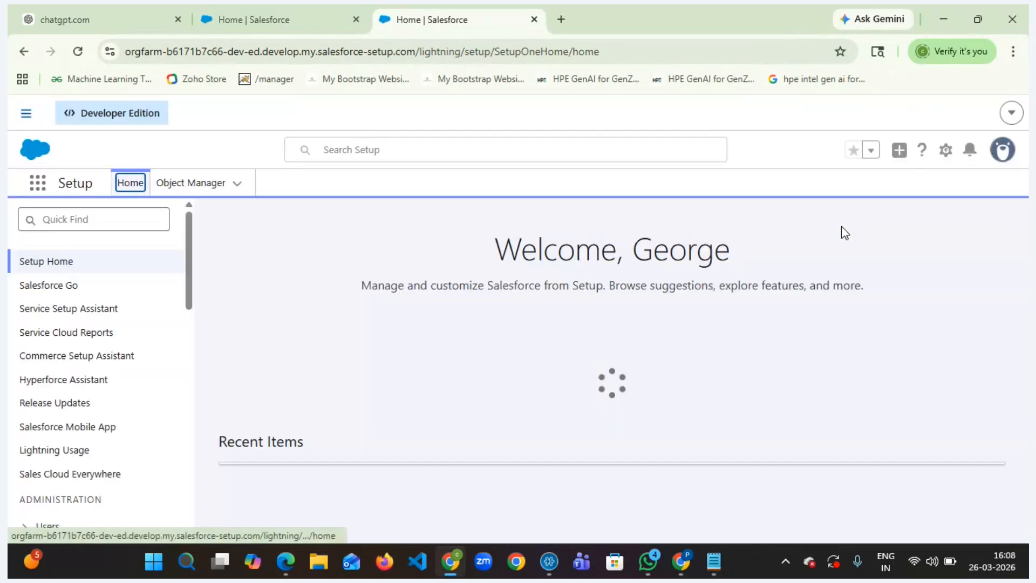
# - Search Setup's Quick Find for Flows and open the Flows page in a new tab
pyautogui.click(79, 217)
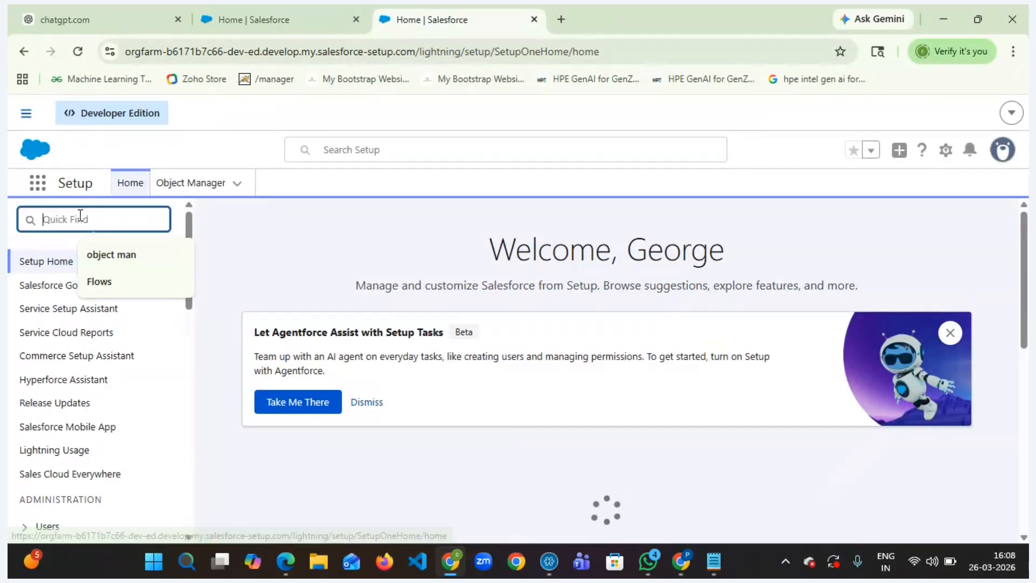
pyautogui.write('Flows')
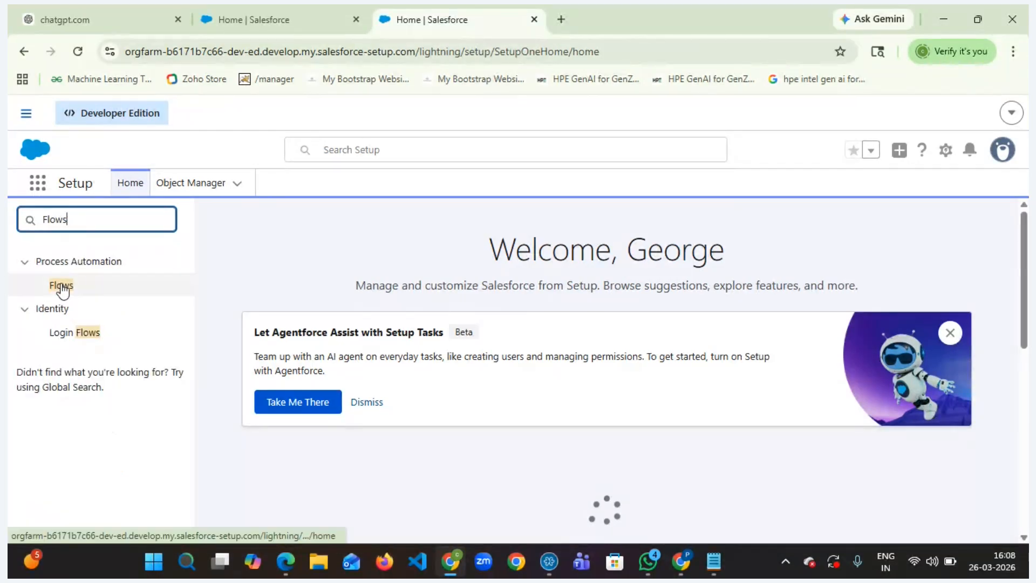
pyautogui.rightClick(62, 289)
pyautogui.click(107, 303)
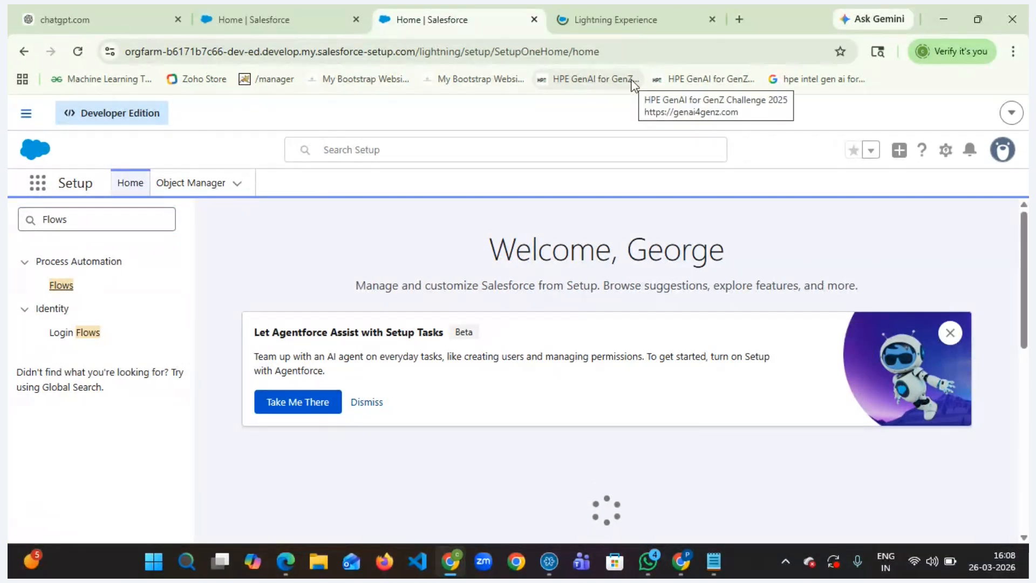
pyautogui.click(629, 15)
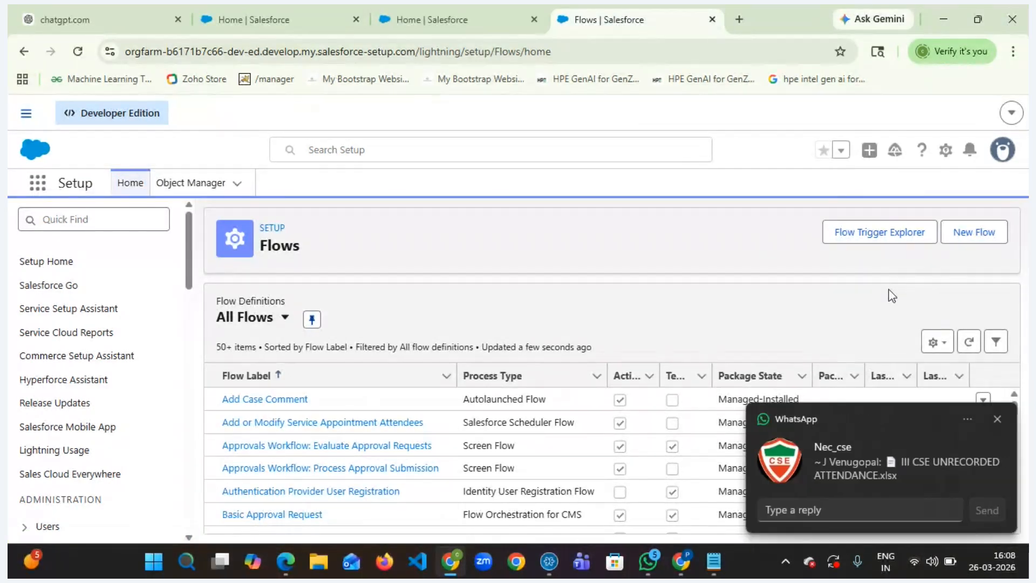
# - Start a new Record-Triggered Flow from the Triggered Automations category
pyautogui.click(998, 416)
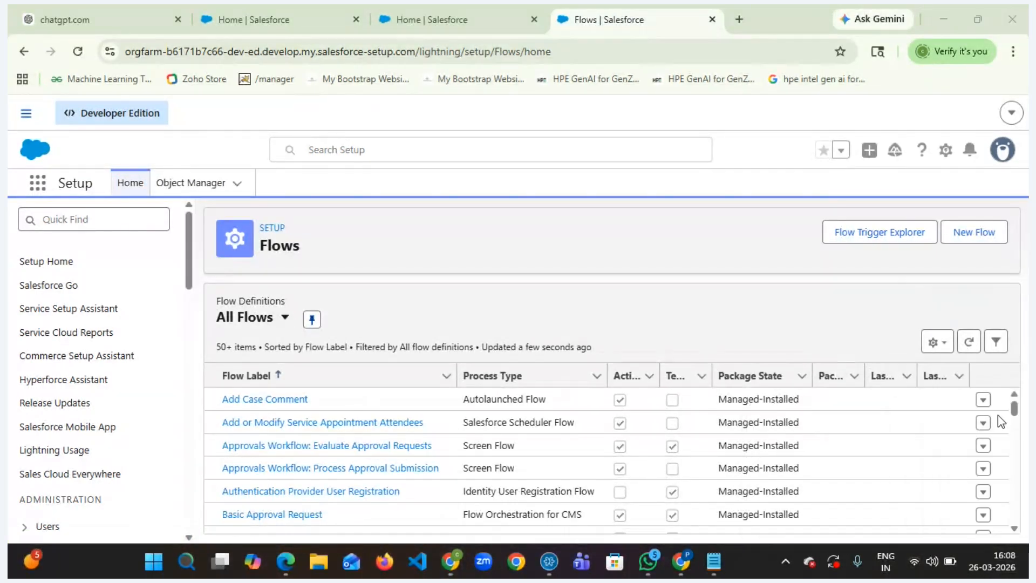
pyautogui.click(974, 232)
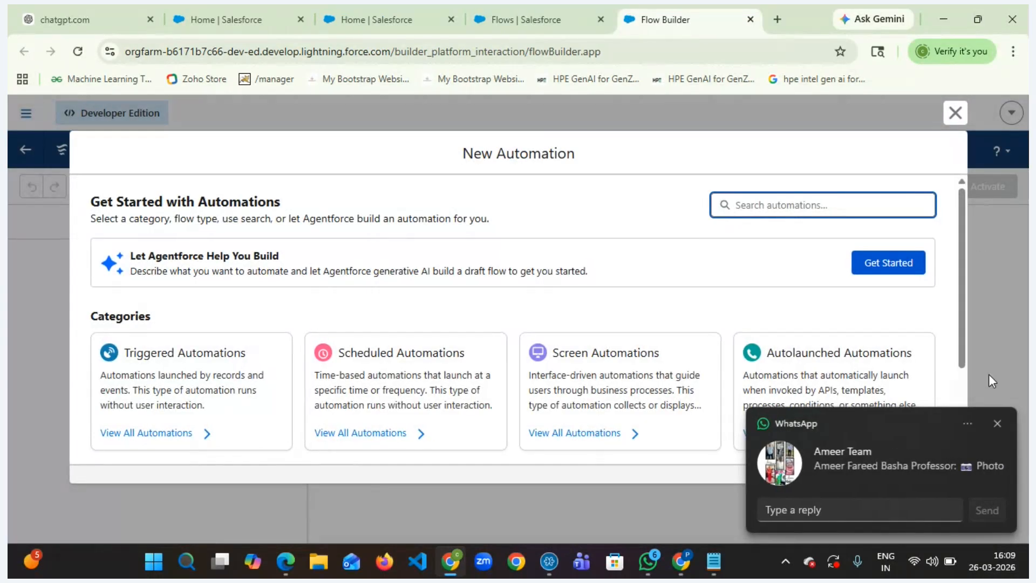
pyautogui.click(997, 423)
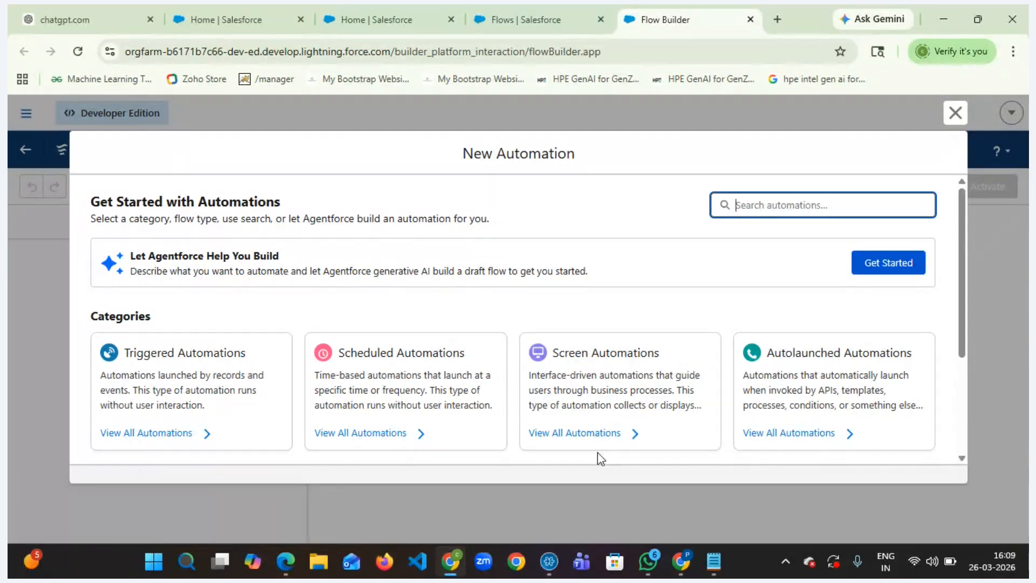
pyautogui.click(155, 386)
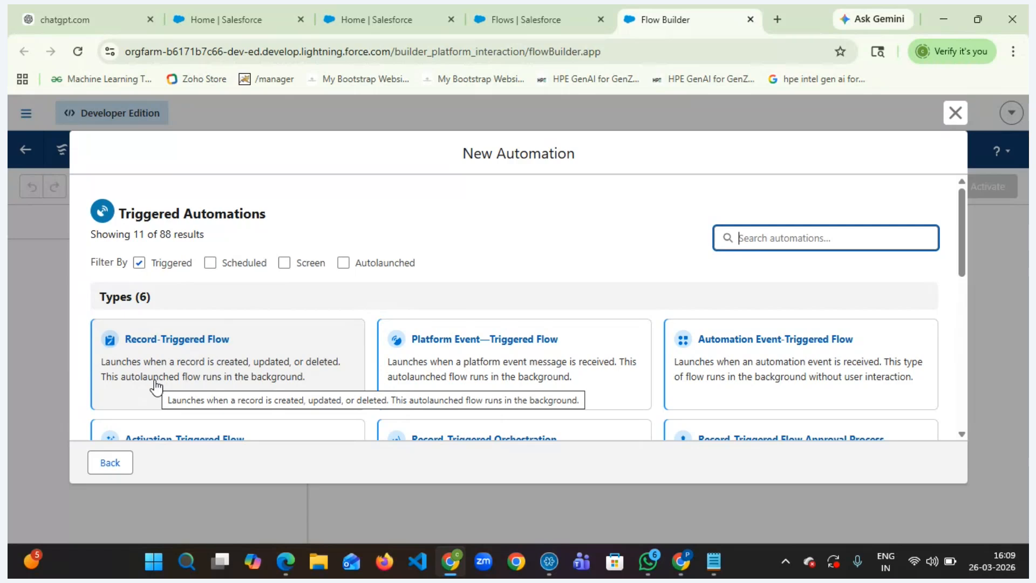
pyautogui.click(192, 365)
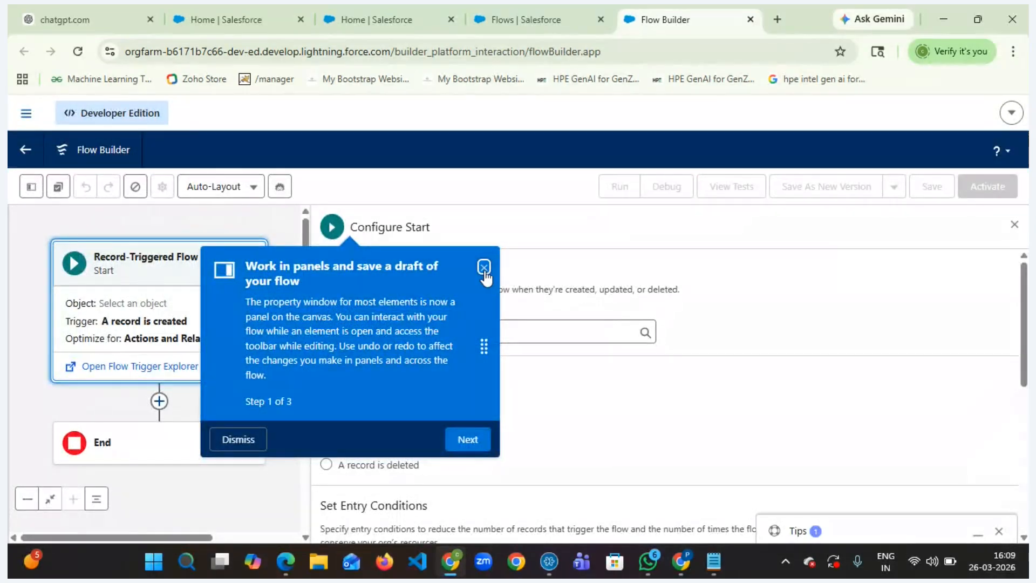
# - Dismiss the panel tour and review the Configure Start trigger, entry condition and optimization options
pyautogui.click(484, 267)
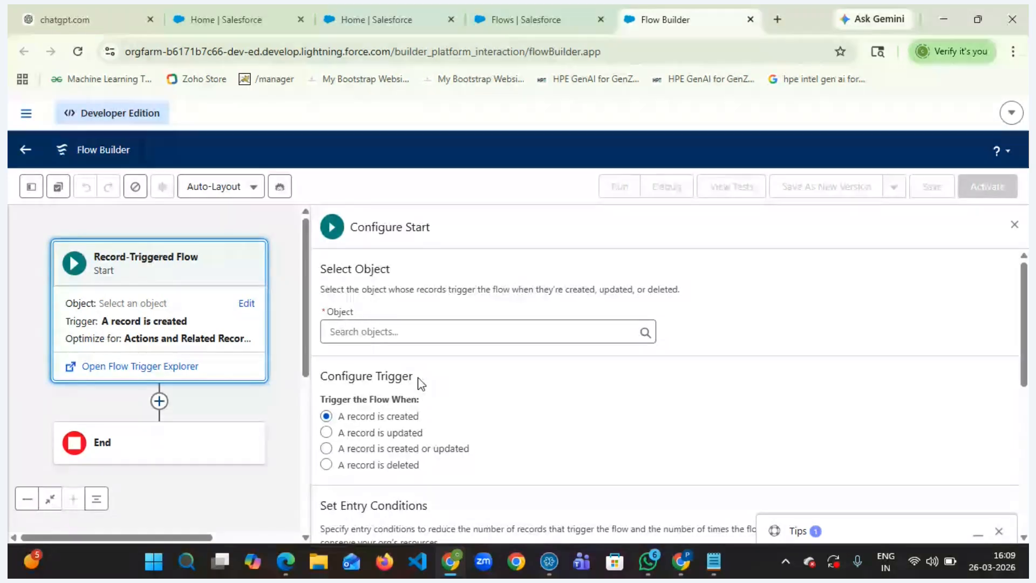
pyautogui.moveTo(414, 378); pyautogui.dragTo(320, 385)
pyautogui.scroll(-3, 566, 422)
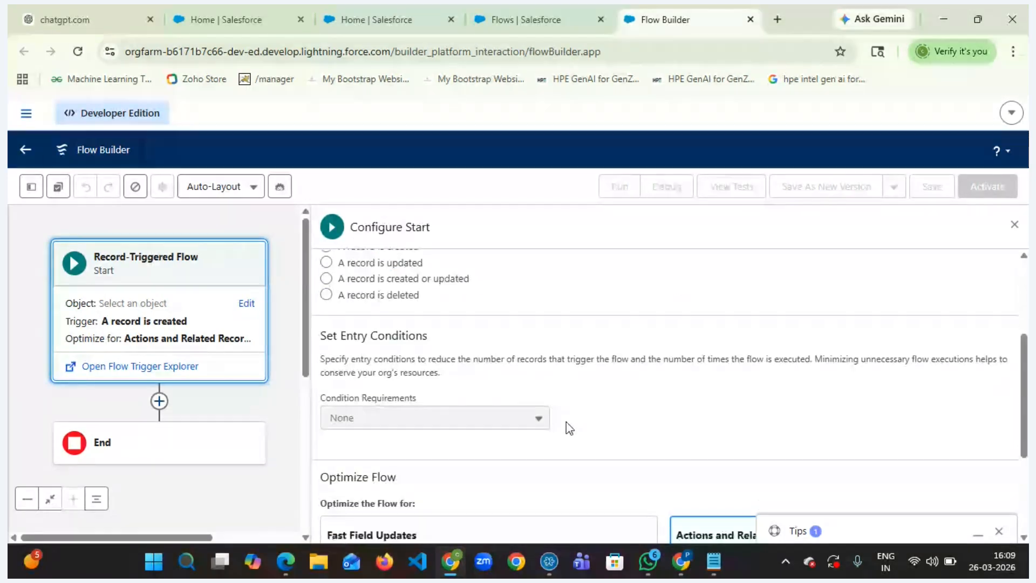
pyautogui.moveTo(428, 337); pyautogui.dragTo(324, 335)
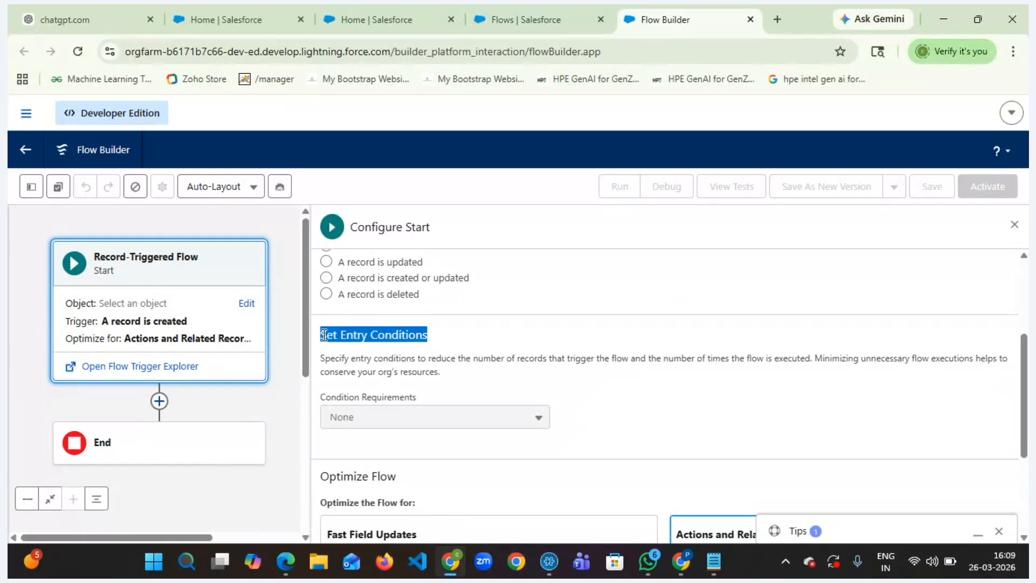
pyautogui.scroll(-2, 469, 445)
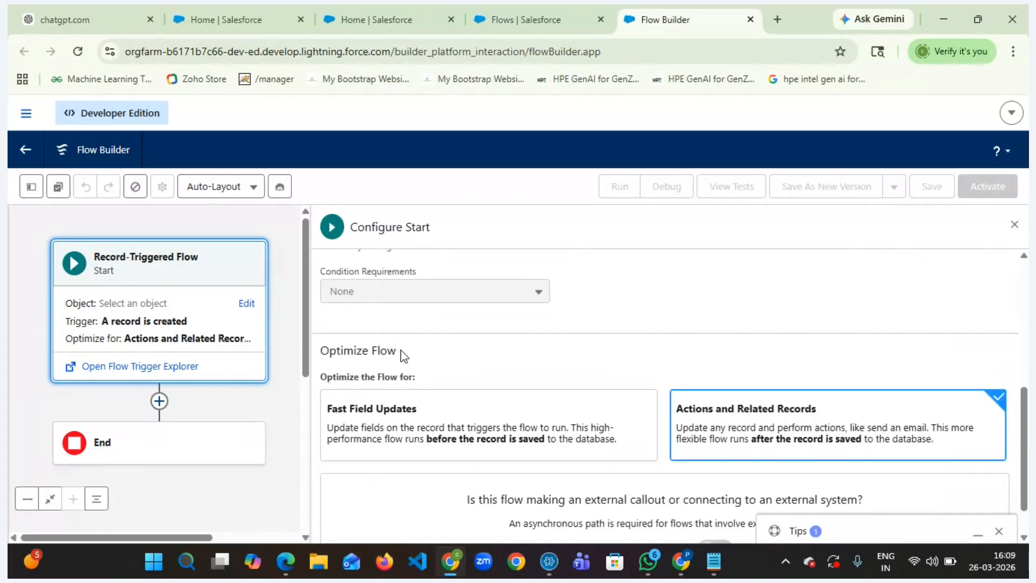
# - Set the flow's triggering object to Account
pyautogui.scroll(5, 432, 359)
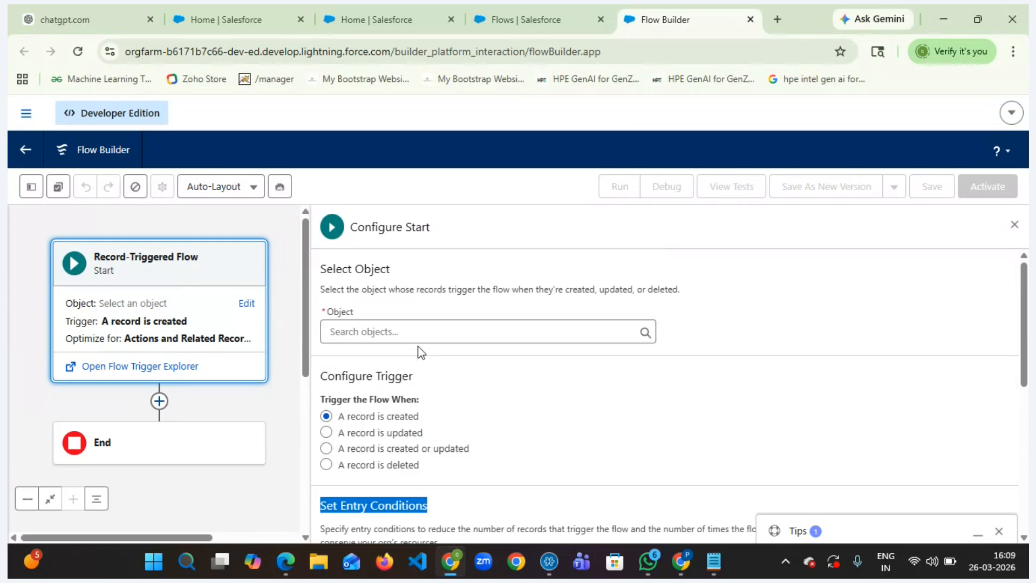
pyautogui.click(389, 333)
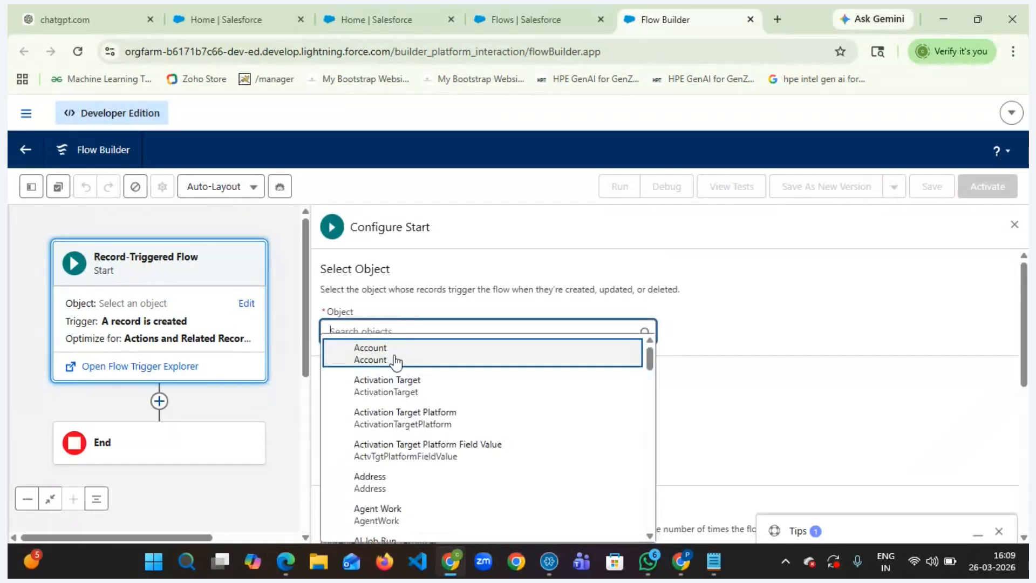
pyautogui.click(394, 356)
pyautogui.scroll(-1, 454, 388)
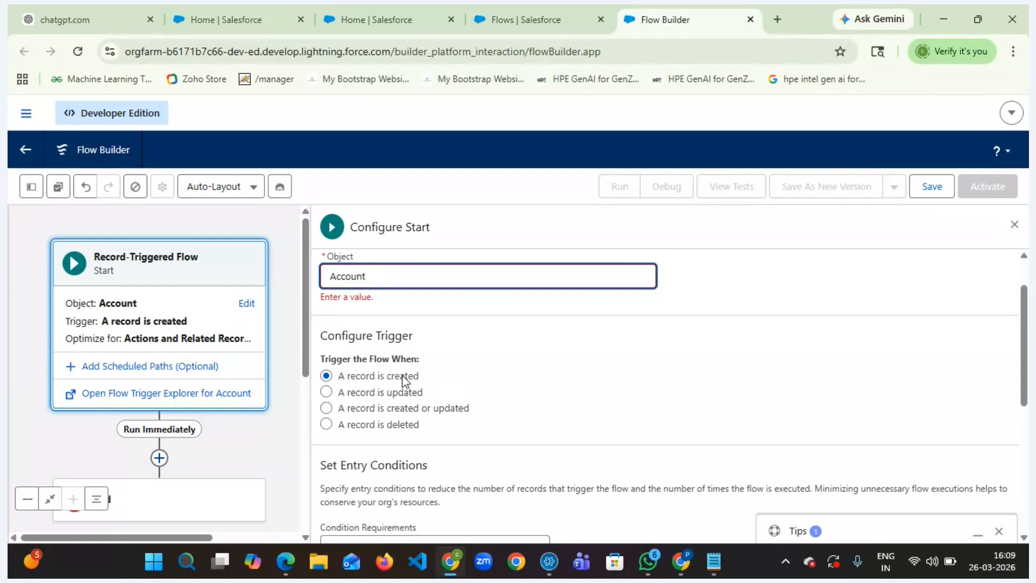
# - Change the flow optimization to Fast Field Updates
pyautogui.scroll(-3, 489, 385)
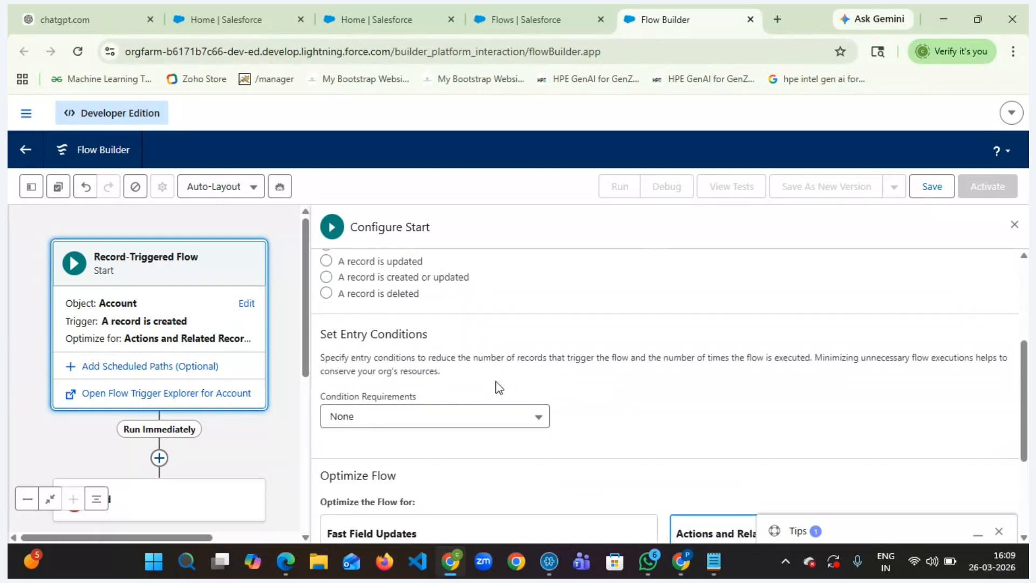
pyautogui.scroll(-1, 499, 387)
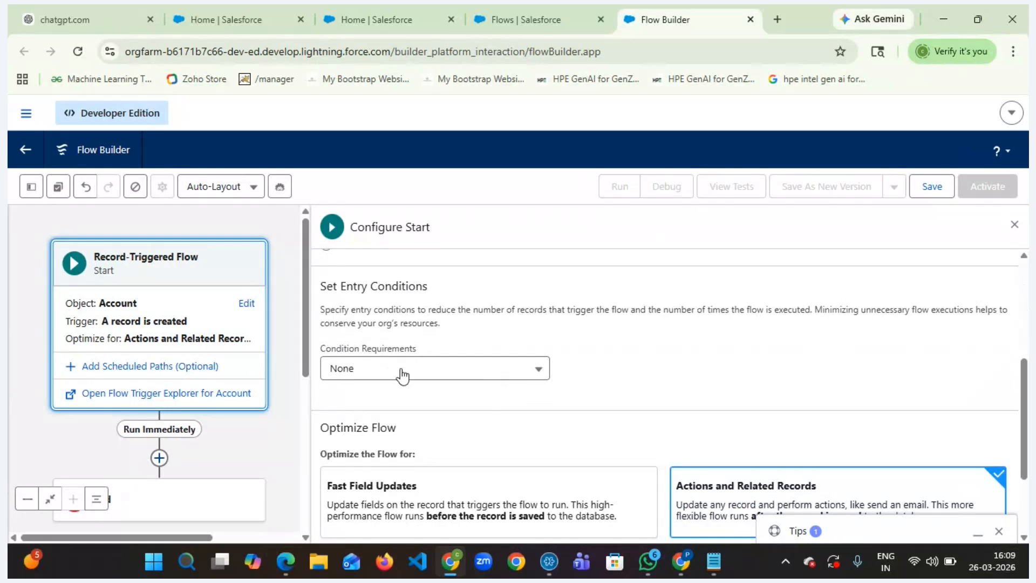
pyautogui.scroll(-3, 484, 485)
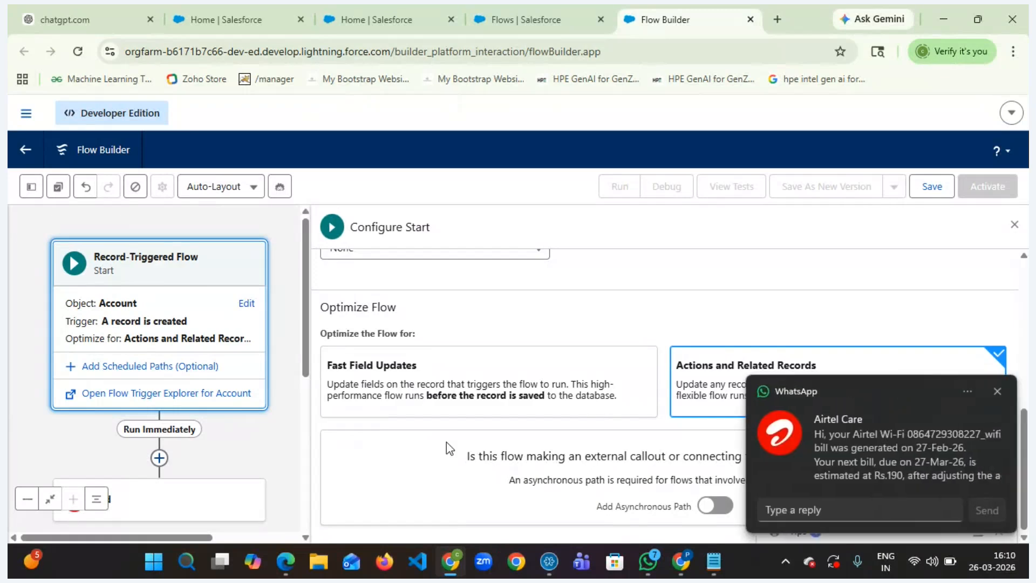
pyautogui.click(998, 390)
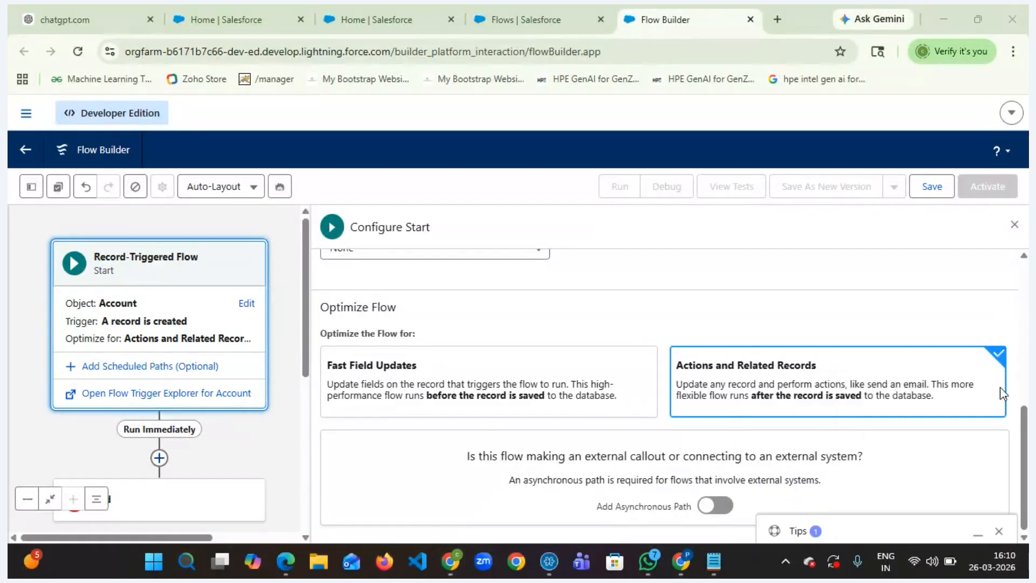
pyautogui.click(625, 388)
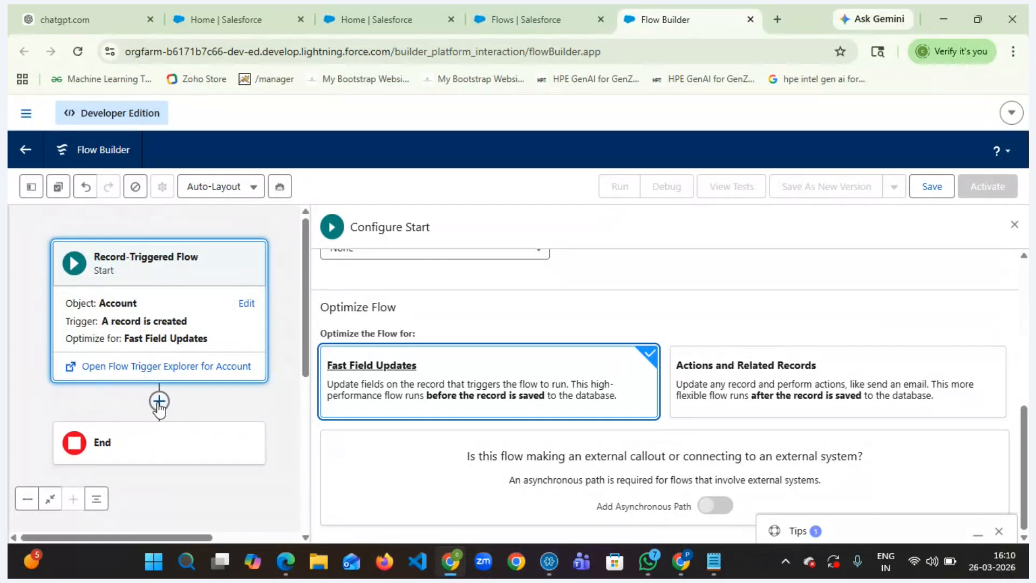
# - Add an Assignment element between the Start and End of the flow
pyautogui.click(159, 402)
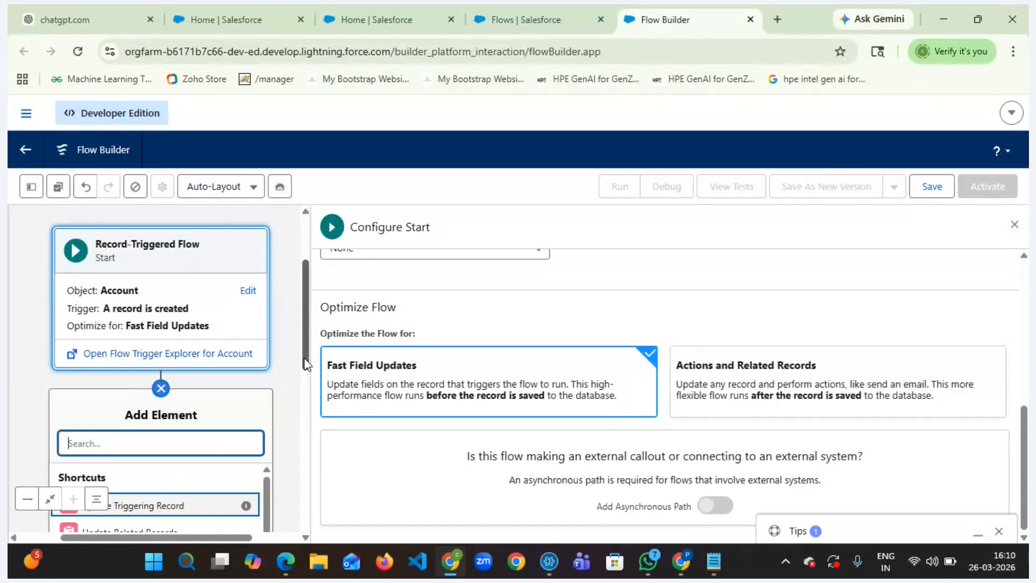
pyautogui.scroll(-5, 157, 432)
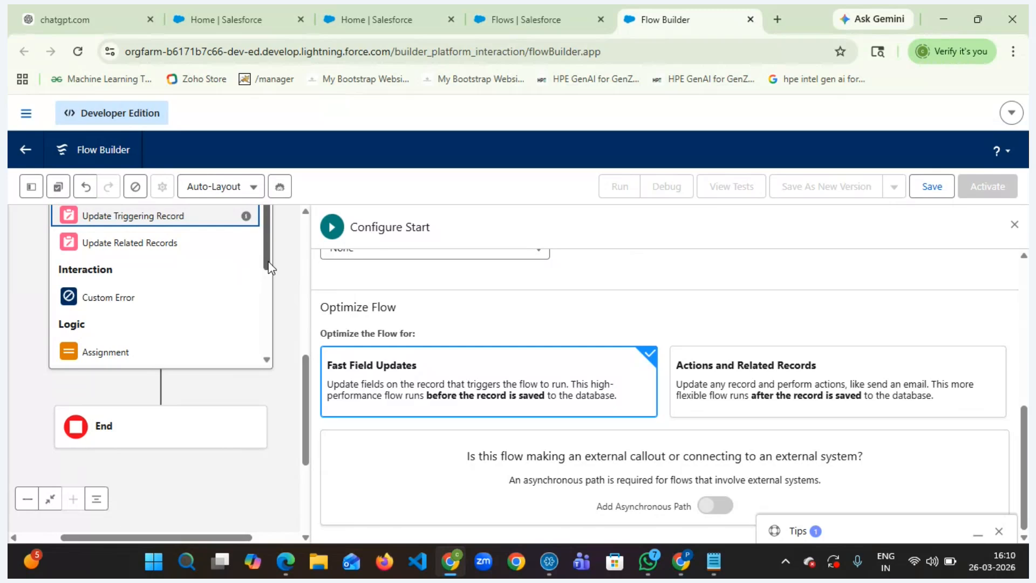
pyautogui.scroll(-2, 267, 272)
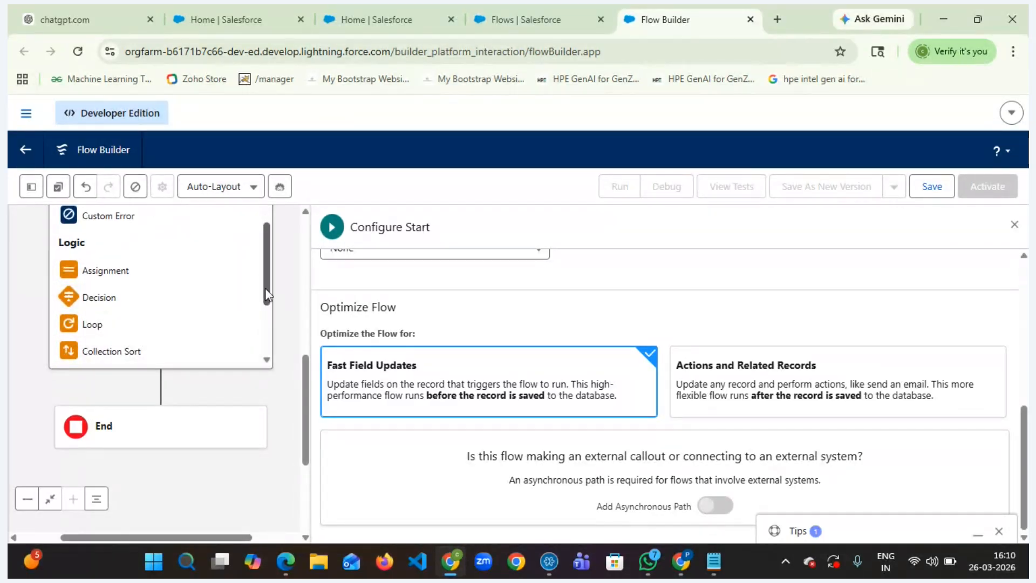
pyautogui.moveTo(266, 295); pyautogui.dragTo(265, 340)
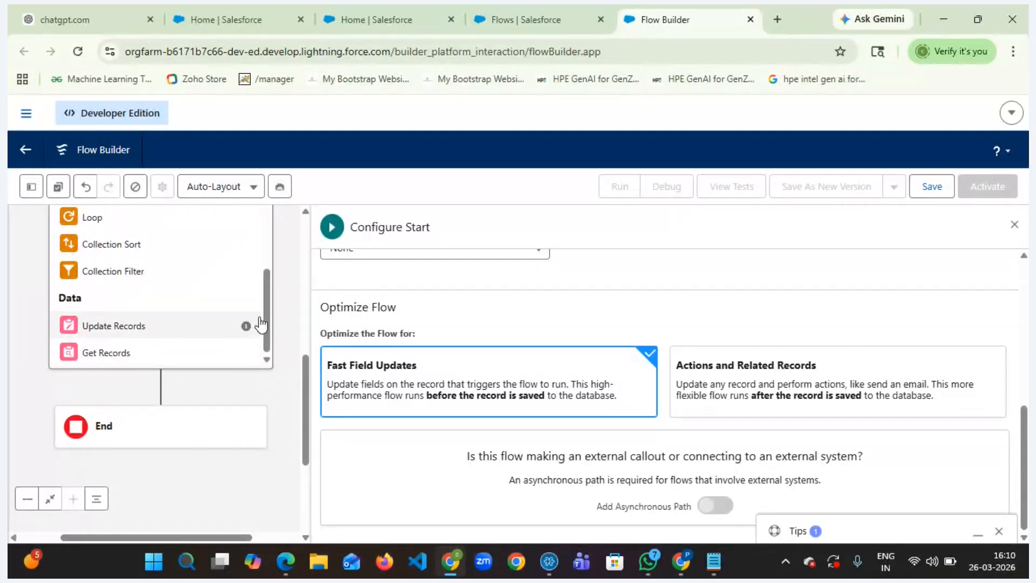
pyautogui.moveTo(261, 323); pyautogui.dragTo(260, 273)
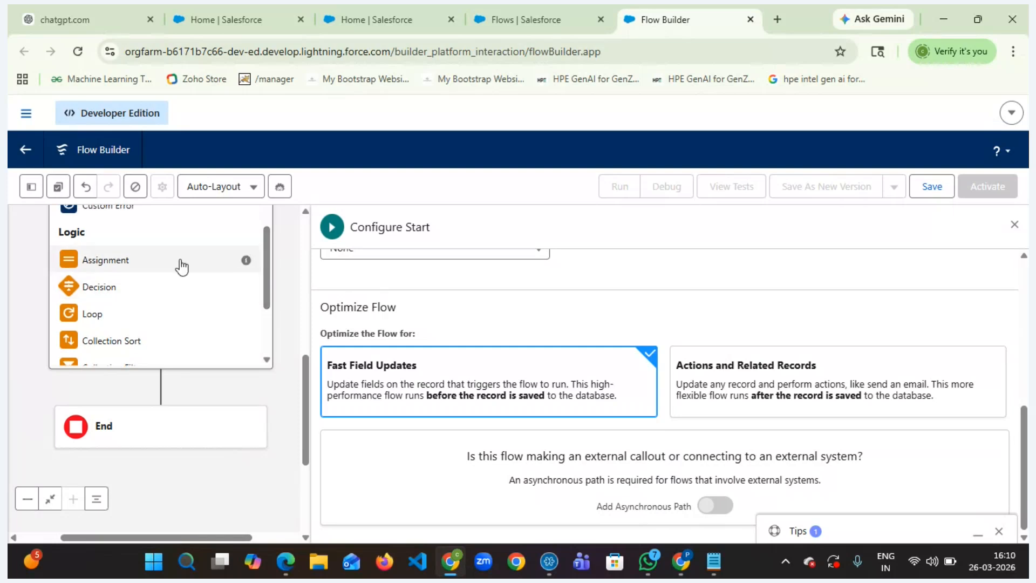
pyautogui.click(139, 262)
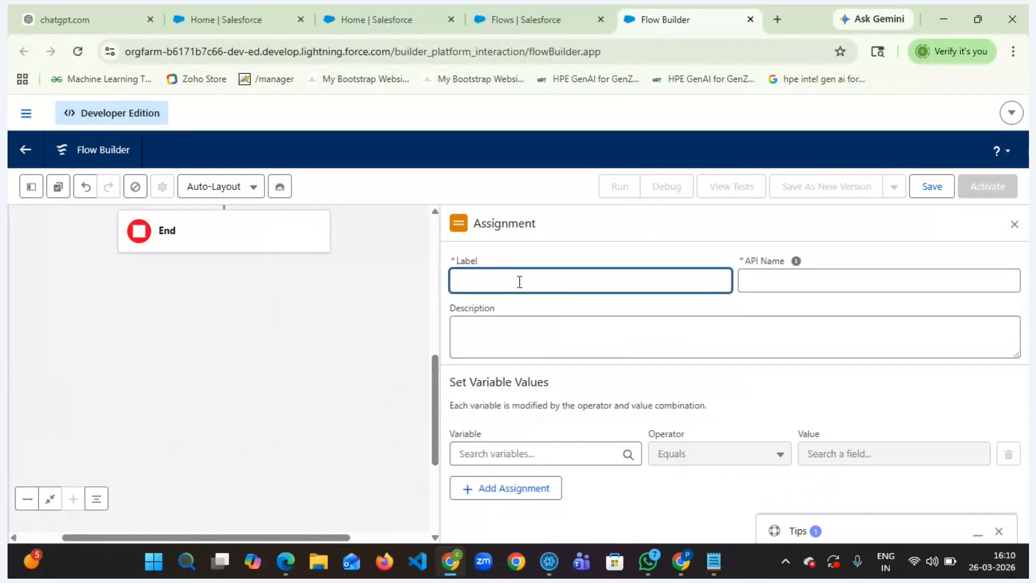
# - Label the Assignment 'Description saved successfully'
pyautogui.write('Desctip')
pyautogui.write('pti')
pyautogui.write('on for')
pyautogui.press('BackSpace')
pyautogui.press('BackSpace')
pyautogui.press('BackSpace')
pyautogui.press('BackSpace')
pyautogui.press('BackSpace')
pyautogui.press('BackSpace')
pyautogui.press('BackSpace')
pyautogui.press('BackSpace')
pyautogui.press('BackSpace')
pyautogui.press('BackSpace')
pyautogui.press('BackSpace')
pyautogui.press('BackSpace')
pyautogui.press('Tab')
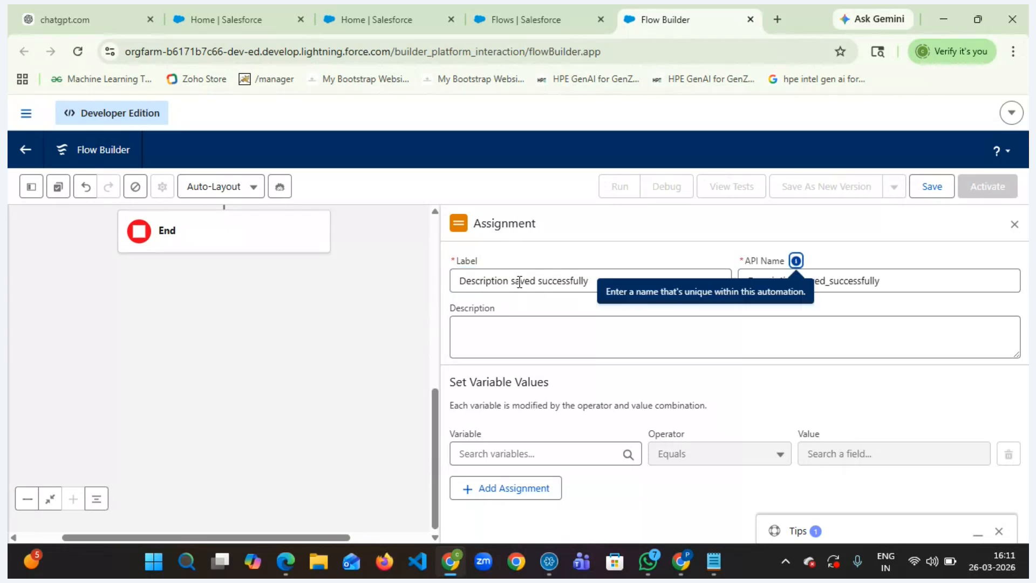
# - Try to find the triggering Account's description field by searching the assignment variable picker
pyautogui.click(520, 453)
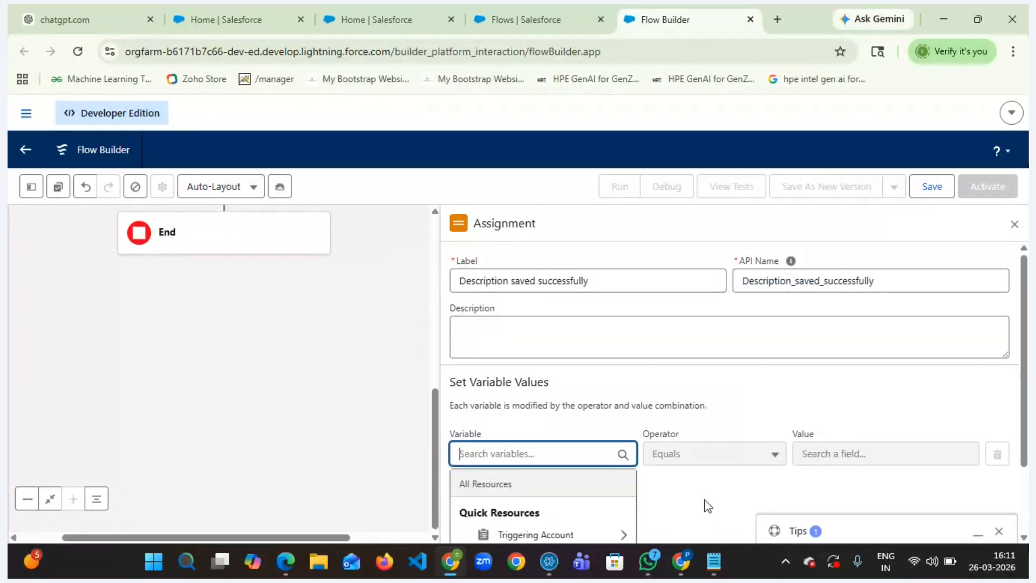
pyautogui.scroll(-2, 705, 504)
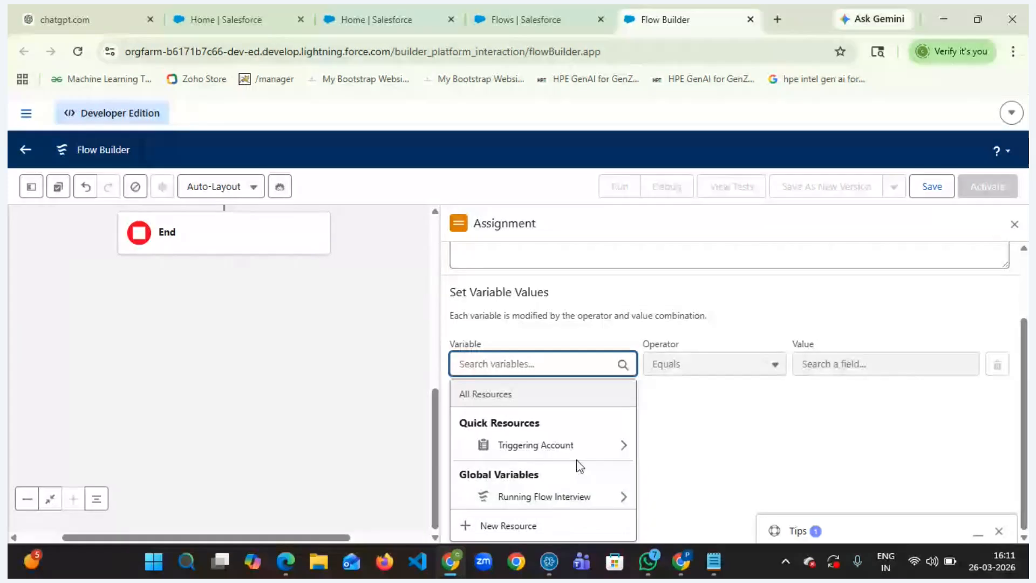
pyautogui.click(625, 446)
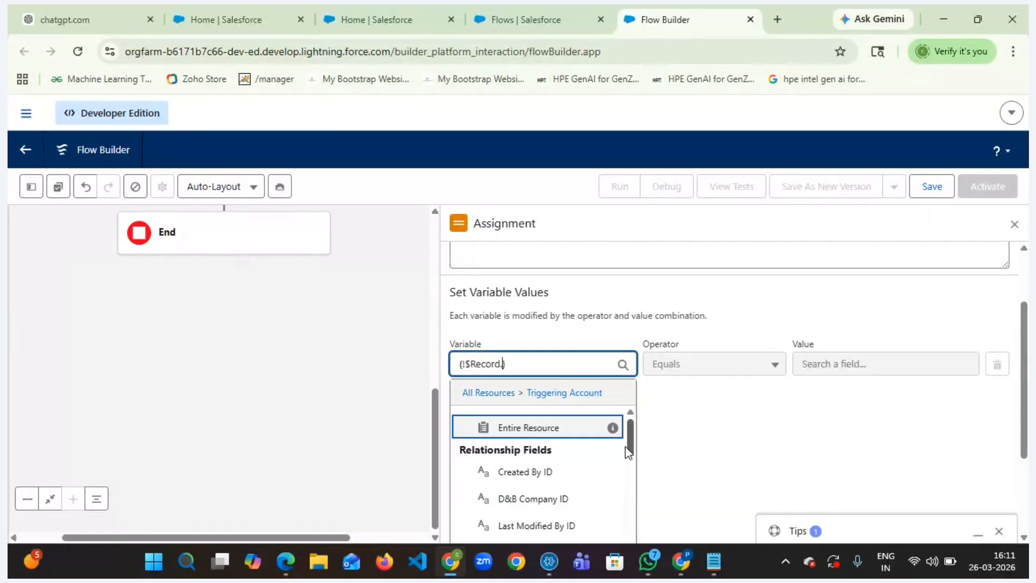
pyautogui.scroll(-3, 597, 464)
pyautogui.scroll(-5, 600, 465)
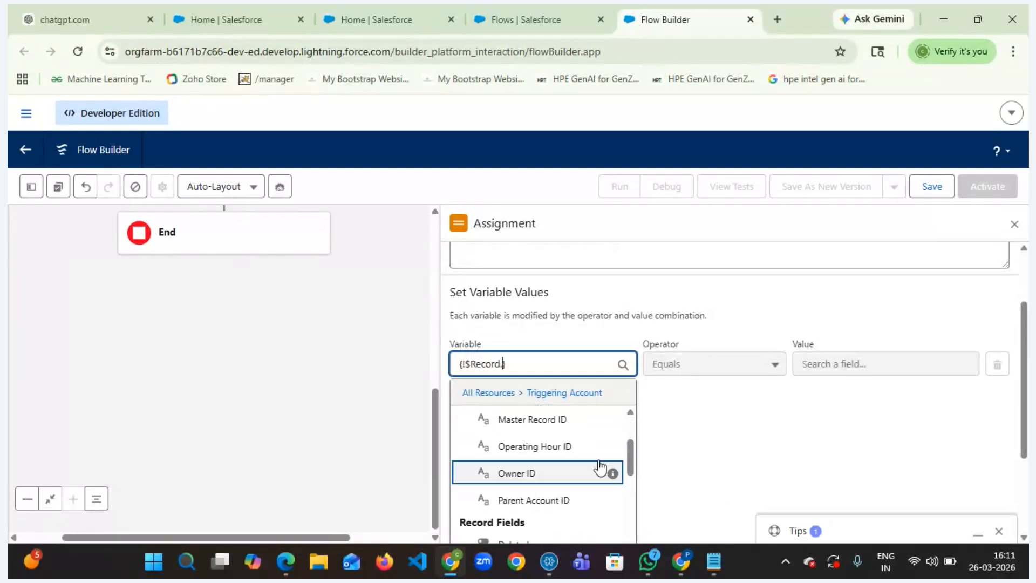
pyautogui.scroll(-3, 601, 467)
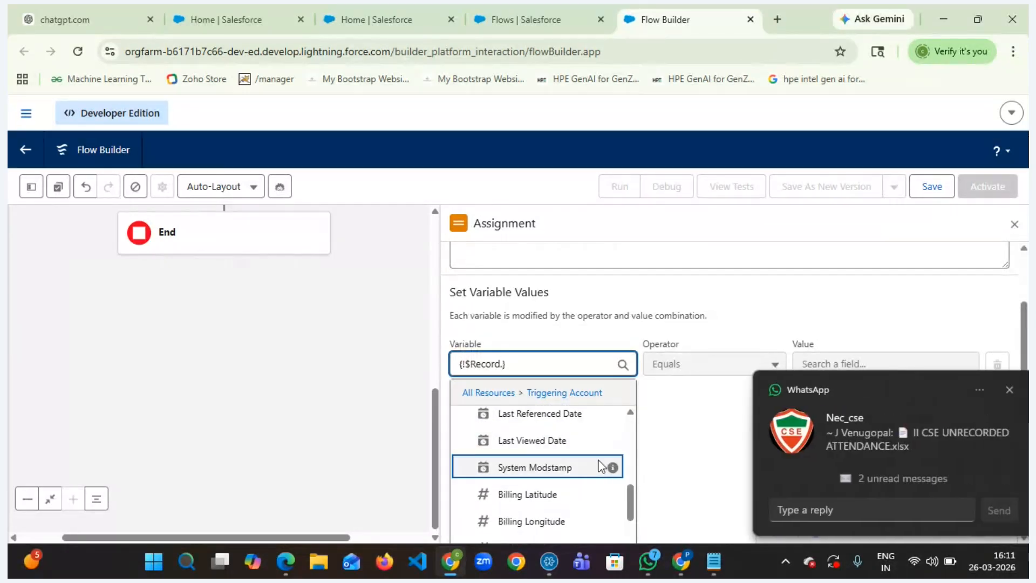
pyautogui.write('De')
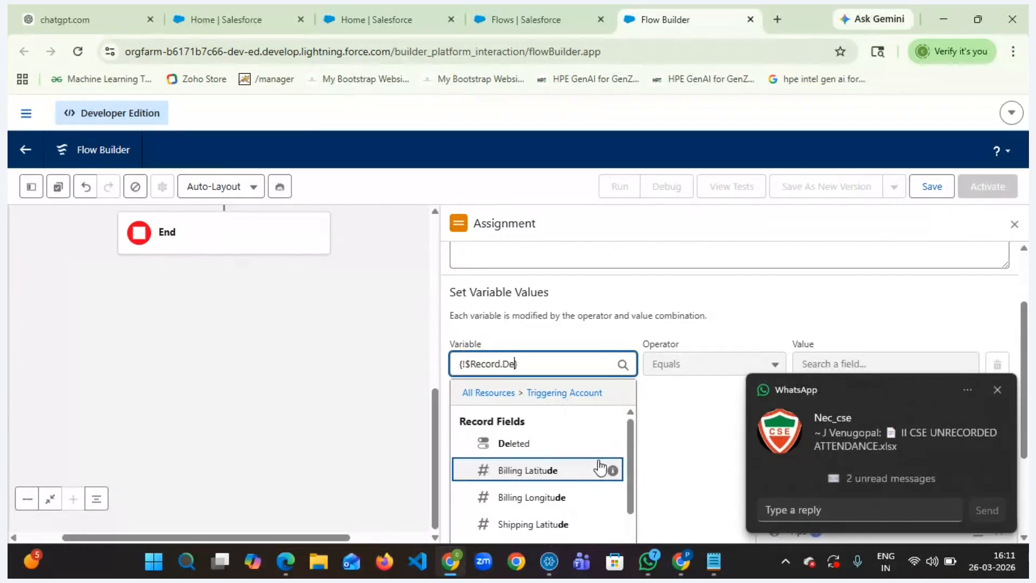
pyautogui.click(998, 388)
pyautogui.click(571, 453)
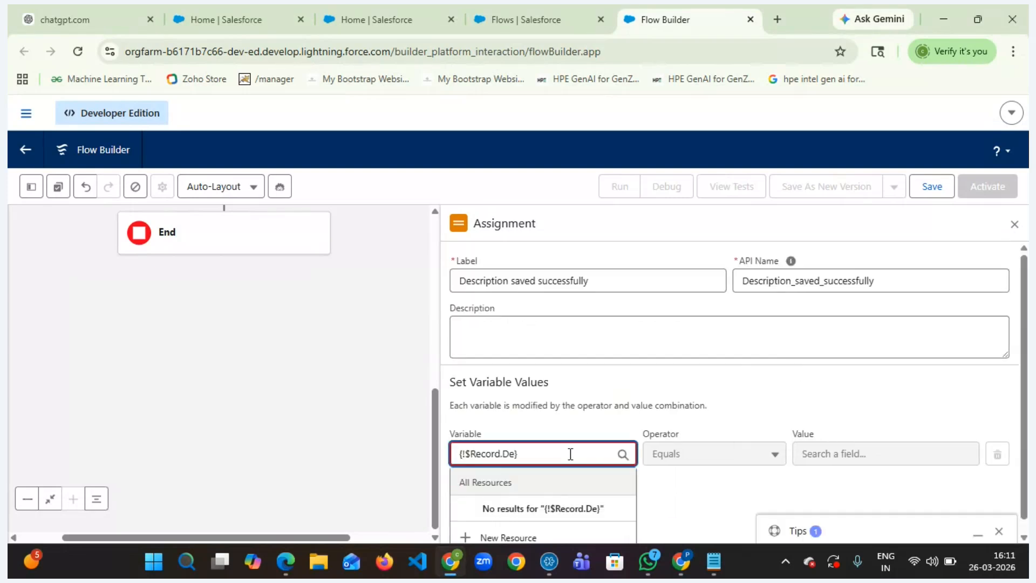
pyautogui.write('s')
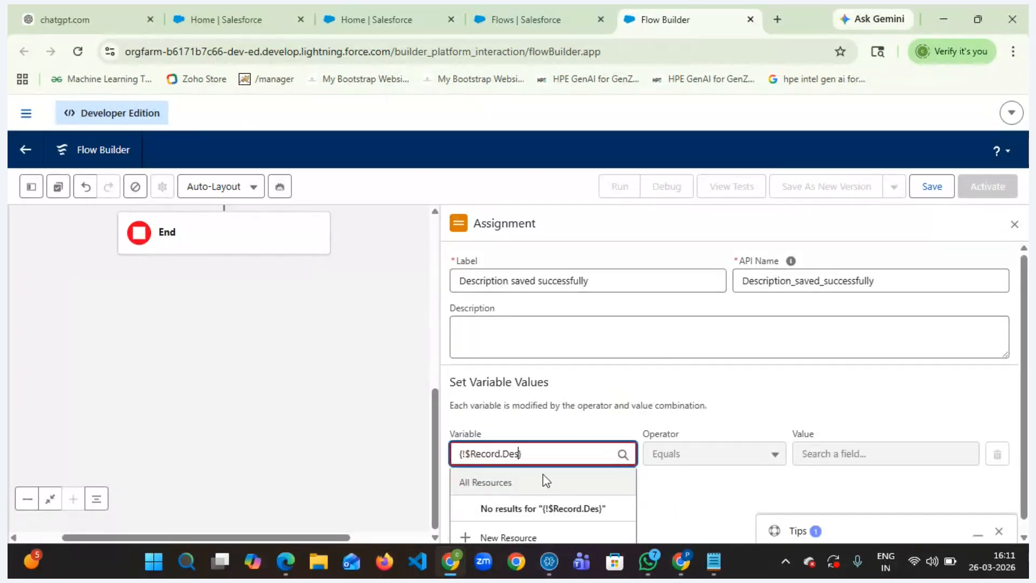
pyautogui.press('BackSpace')
pyautogui.press('BackSpace')
pyautogui.press('BackSpace')
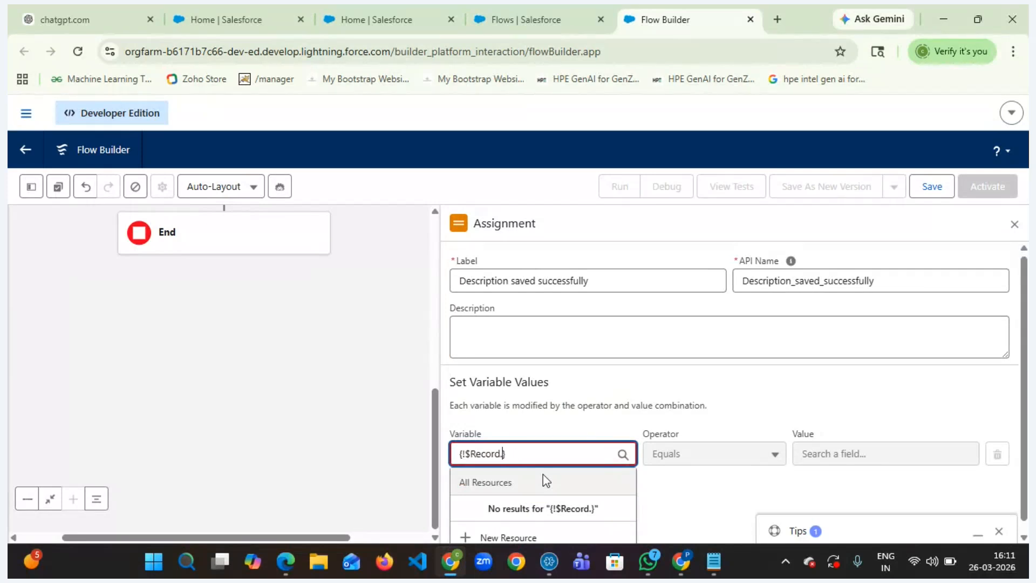
pyautogui.press('BackSpace')
pyautogui.moveTo(609, 523)
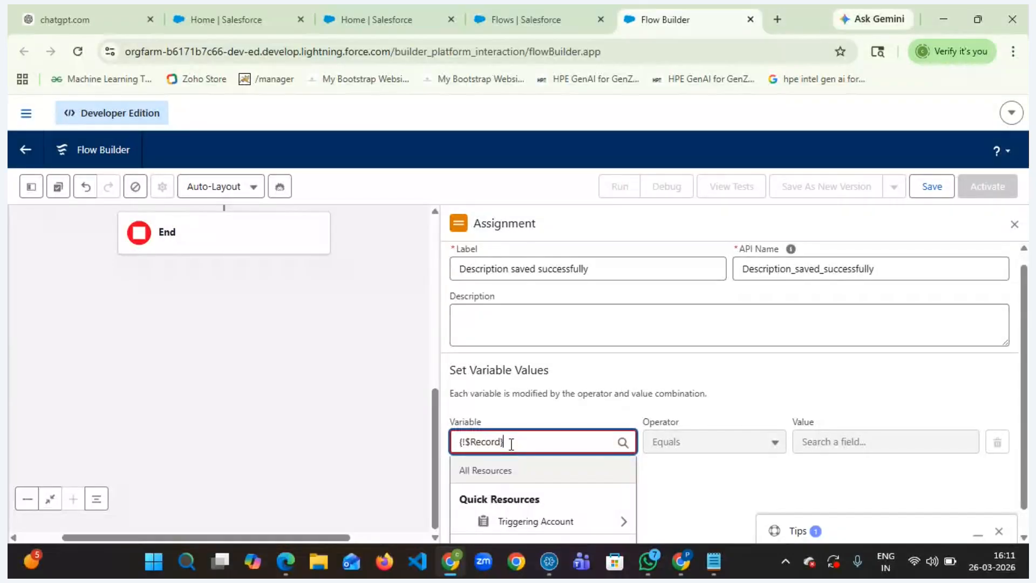
pyautogui.hotkey('ctrl', 'a')
pyautogui.press('BackSpace')
# - Set the assignment variable to the Triggering Account's Account Description field
pyautogui.scroll(-2, 532, 439)
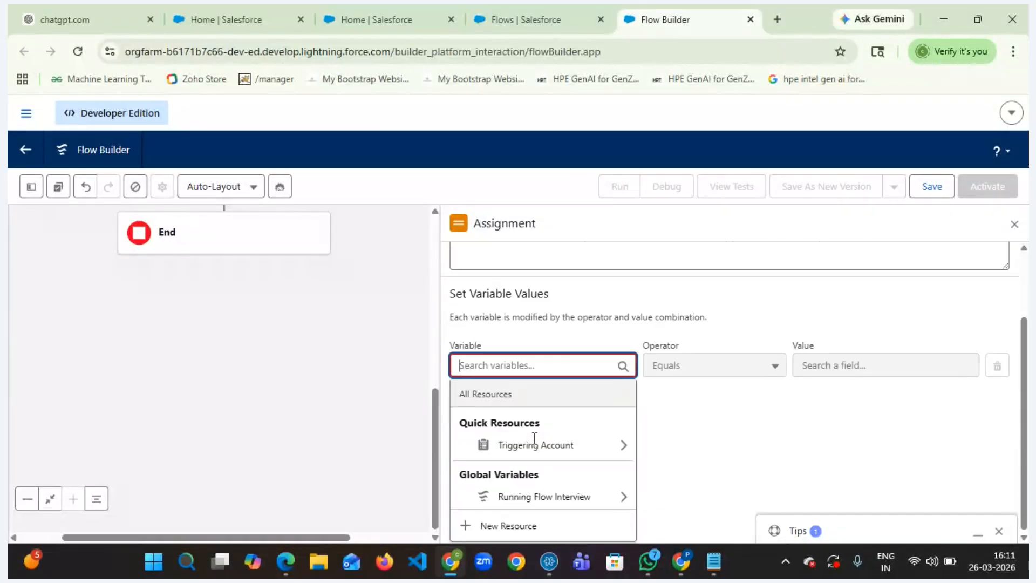
pyautogui.click(625, 446)
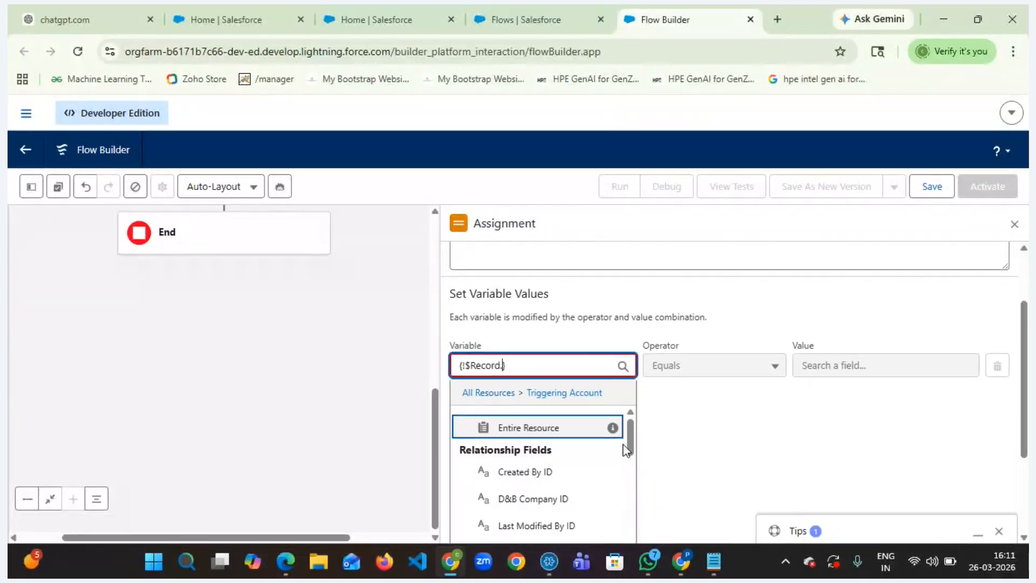
pyautogui.scroll(-3, 597, 480)
pyautogui.scroll(-6, 598, 484)
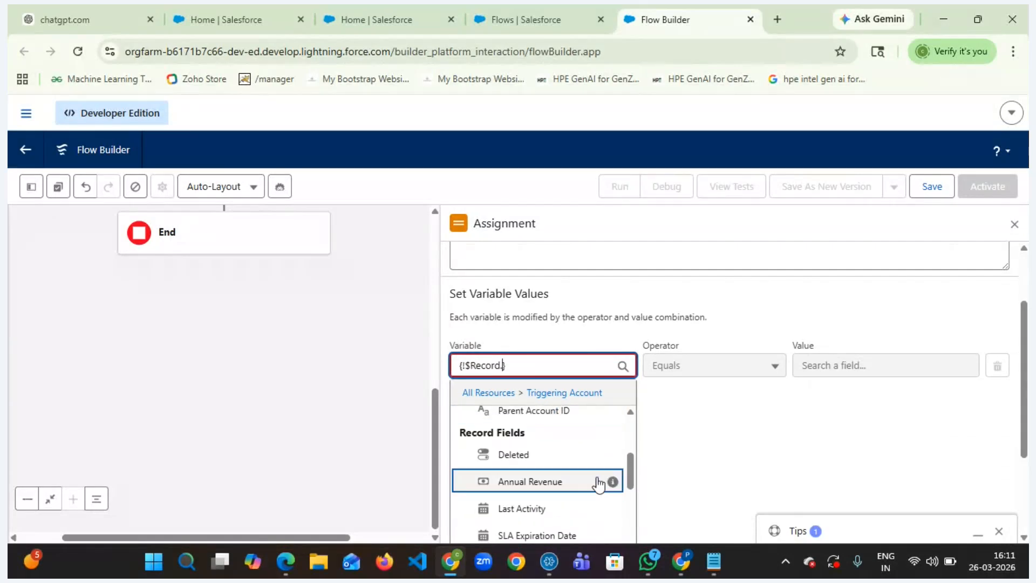
pyautogui.scroll(-6, 598, 484)
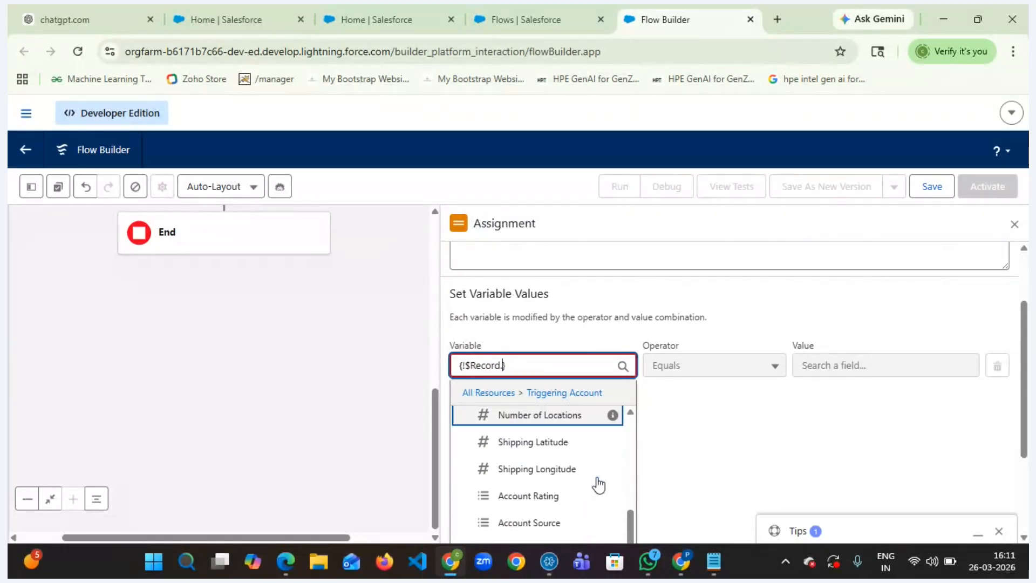
pyautogui.scroll(-6, 598, 484)
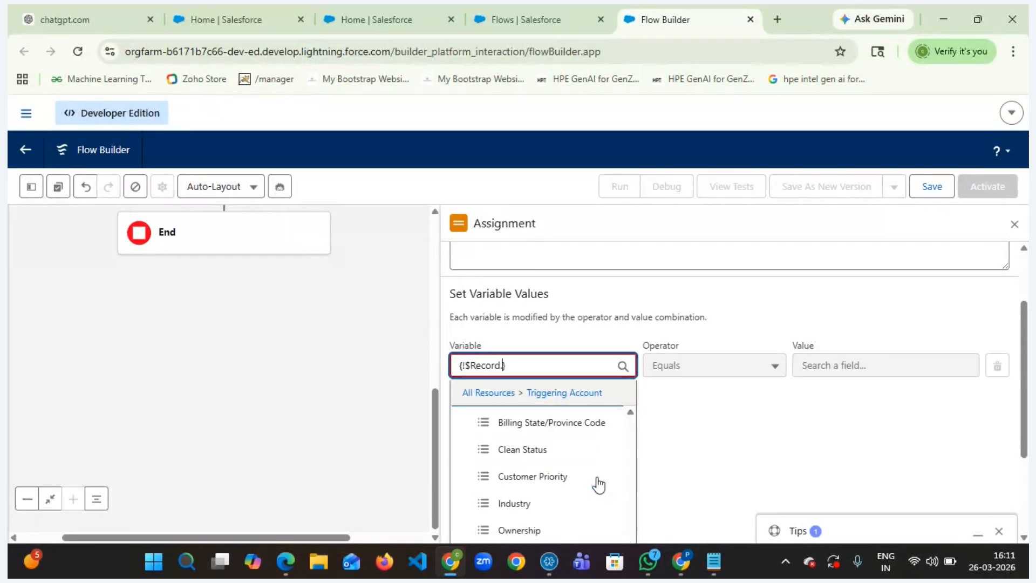
pyautogui.scroll(-5, 598, 484)
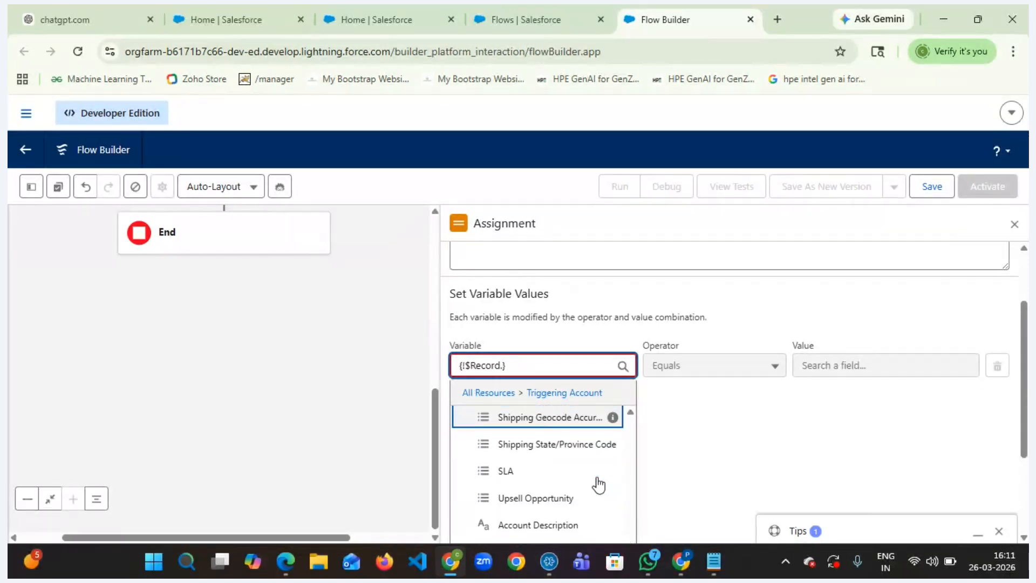
pyautogui.scroll(-5, 598, 484)
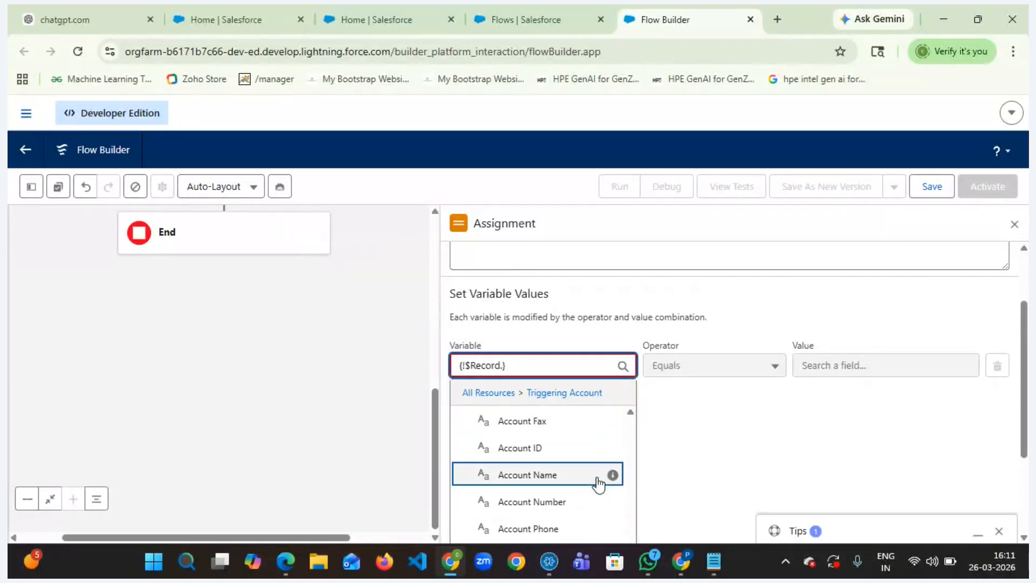
pyautogui.scroll(-5, 598, 485)
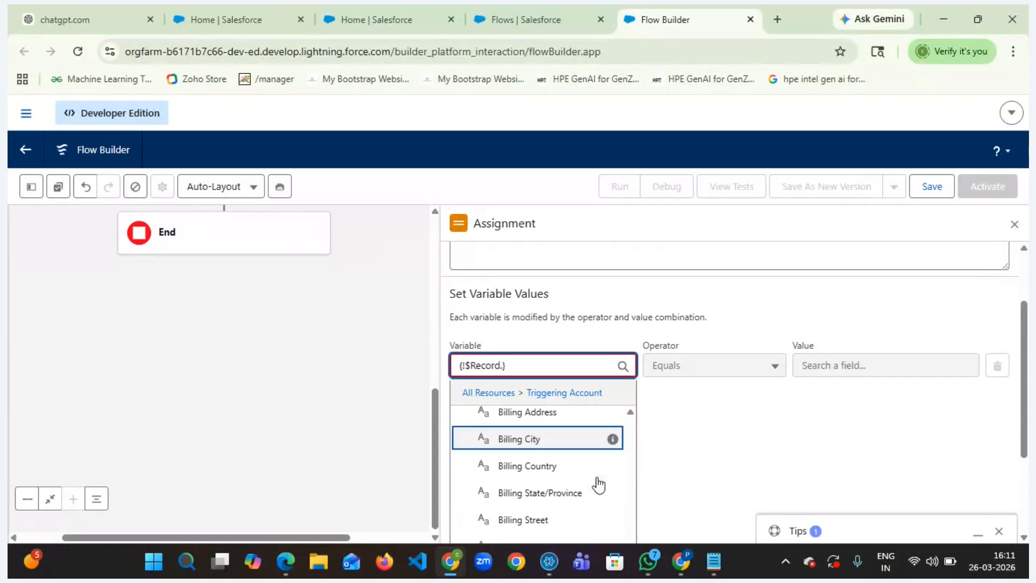
pyautogui.scroll(-5, 598, 484)
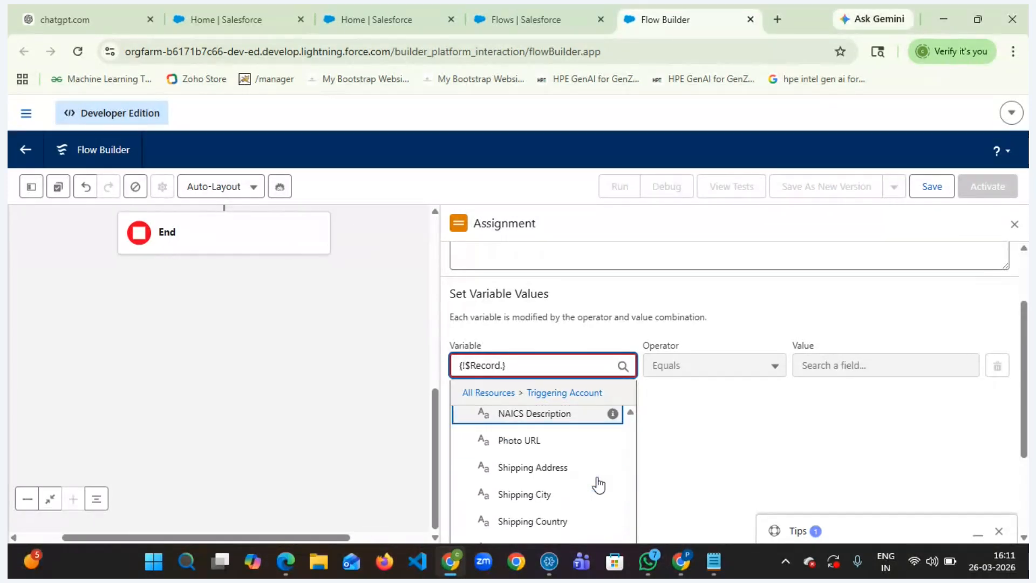
pyautogui.scroll(-5, 598, 485)
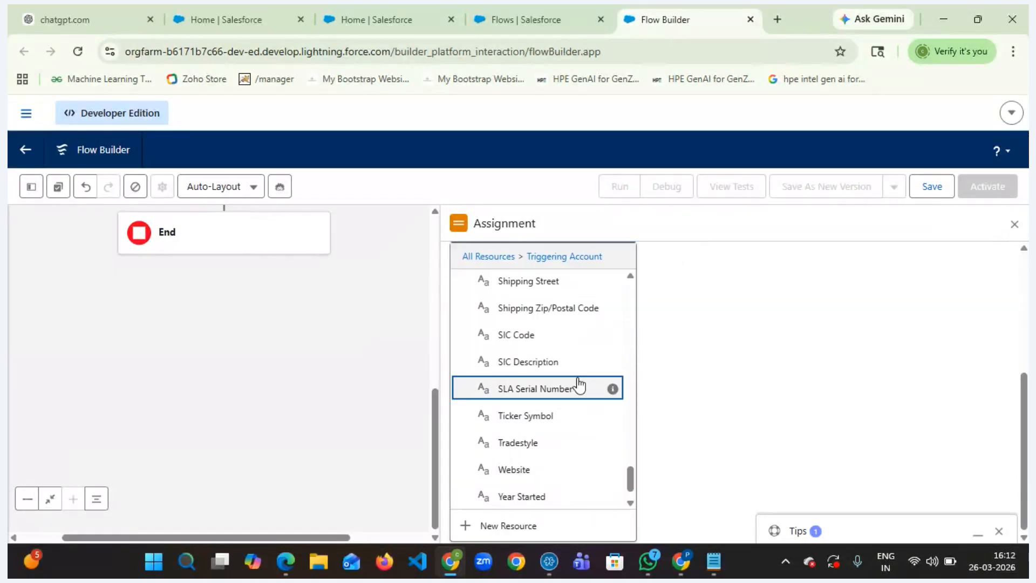
pyautogui.scroll(6, 578, 386)
pyautogui.scroll(5, 580, 384)
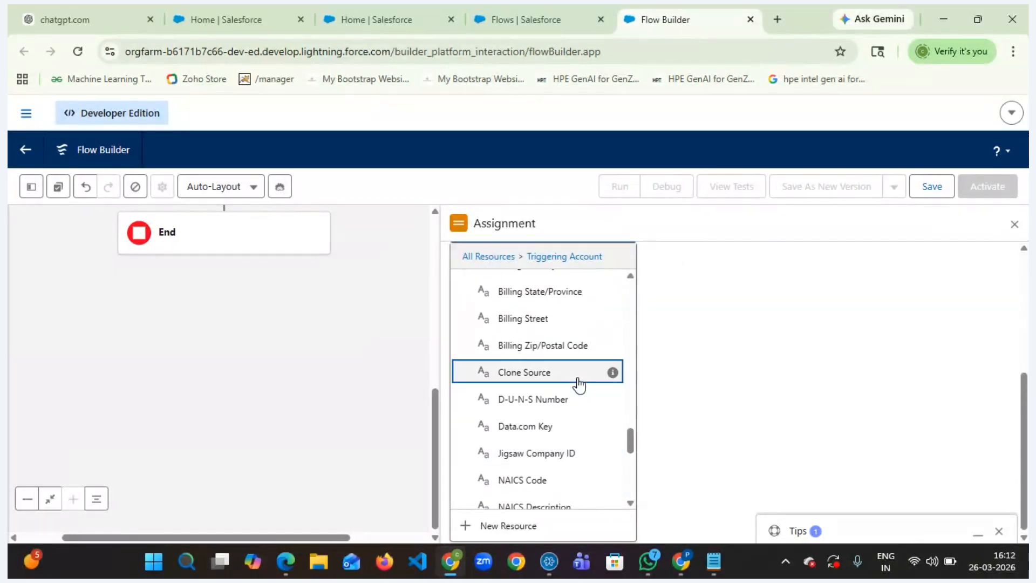
pyautogui.scroll(3, 579, 385)
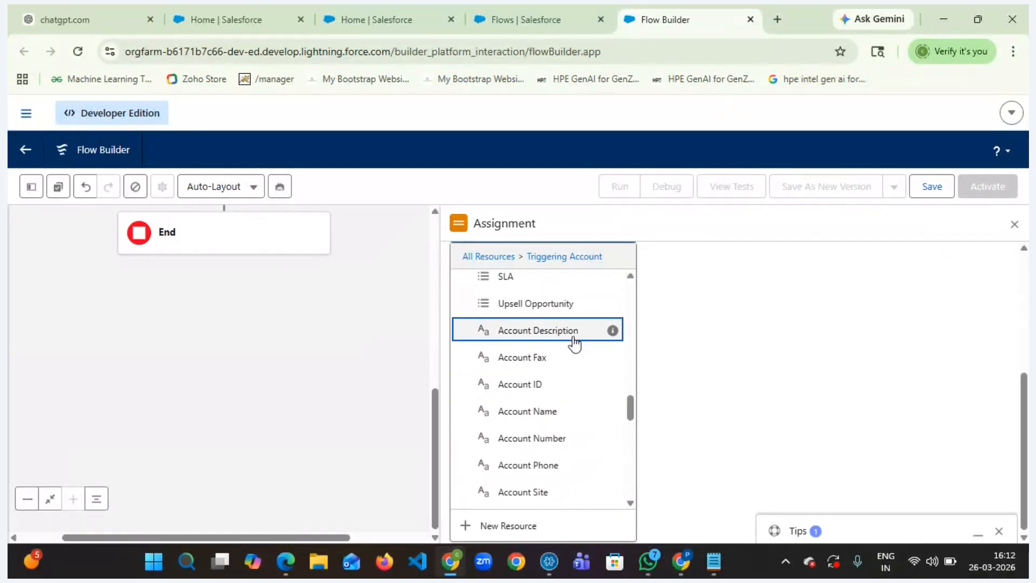
pyautogui.click(567, 337)
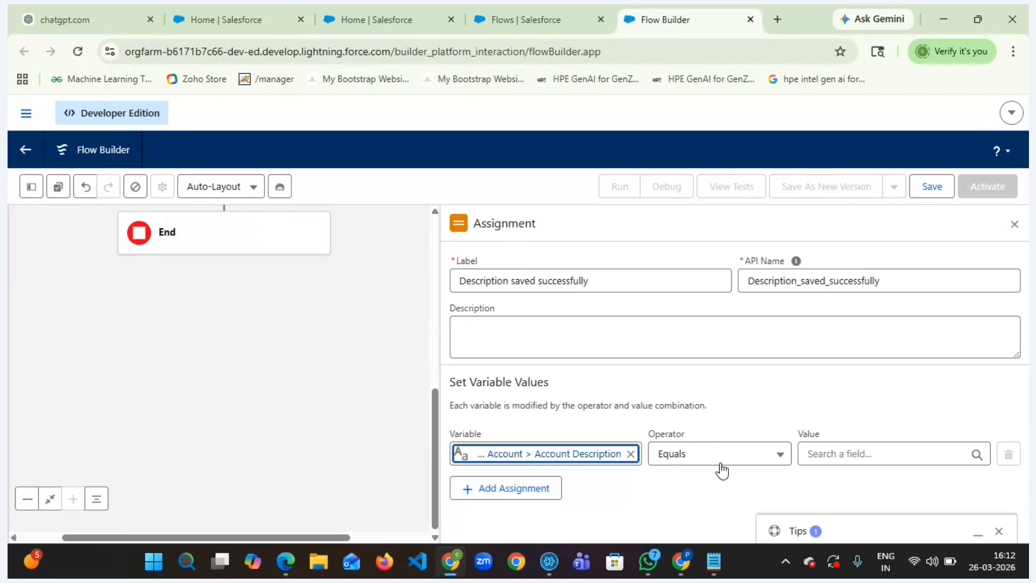
# - Set the assignment value to the text "Saved Successfully" with quotes
pyautogui.click(833, 453)
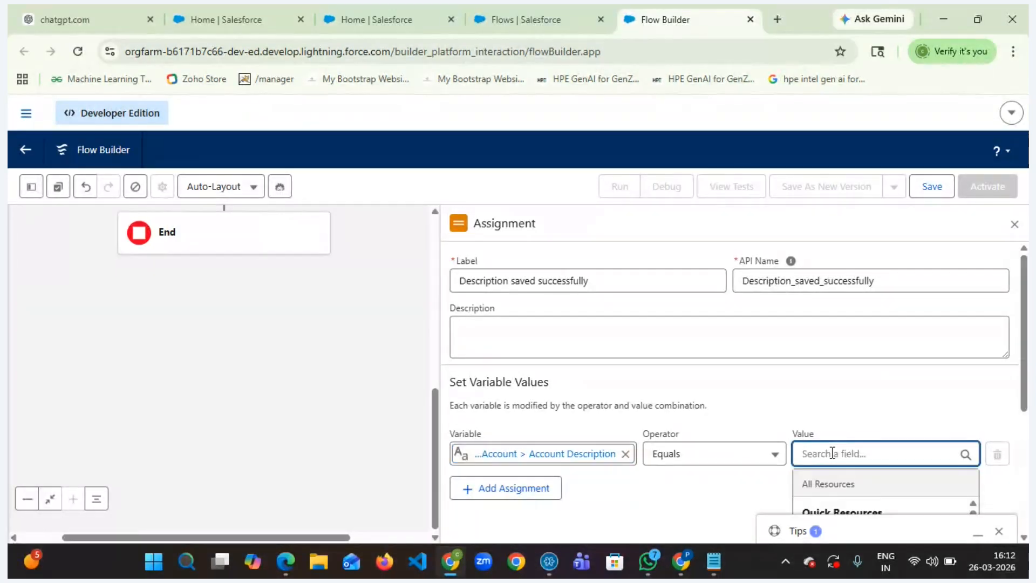
pyautogui.write('"""')
pyautogui.press('BackSpace')
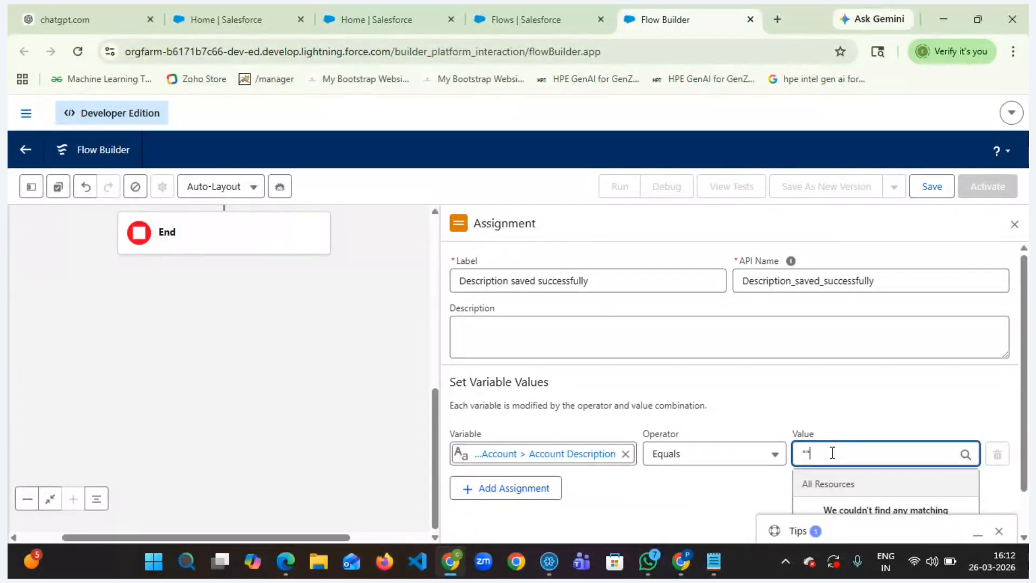
pyautogui.write('Saved Successfully')
pyautogui.click(721, 482)
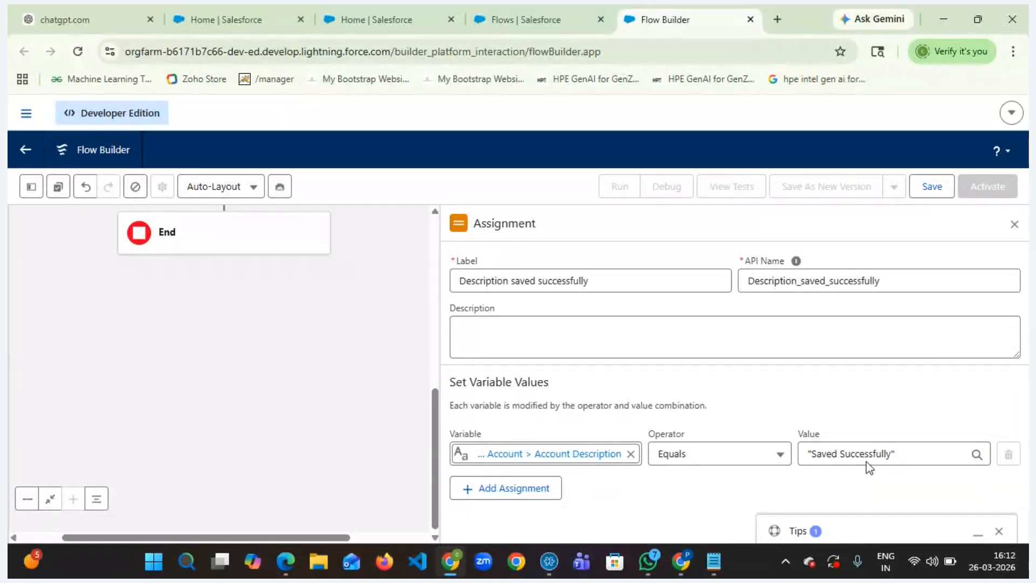
# - Save the flow with the label 'when the record is save in Acc description should be saved successfully'
pyautogui.click(932, 189)
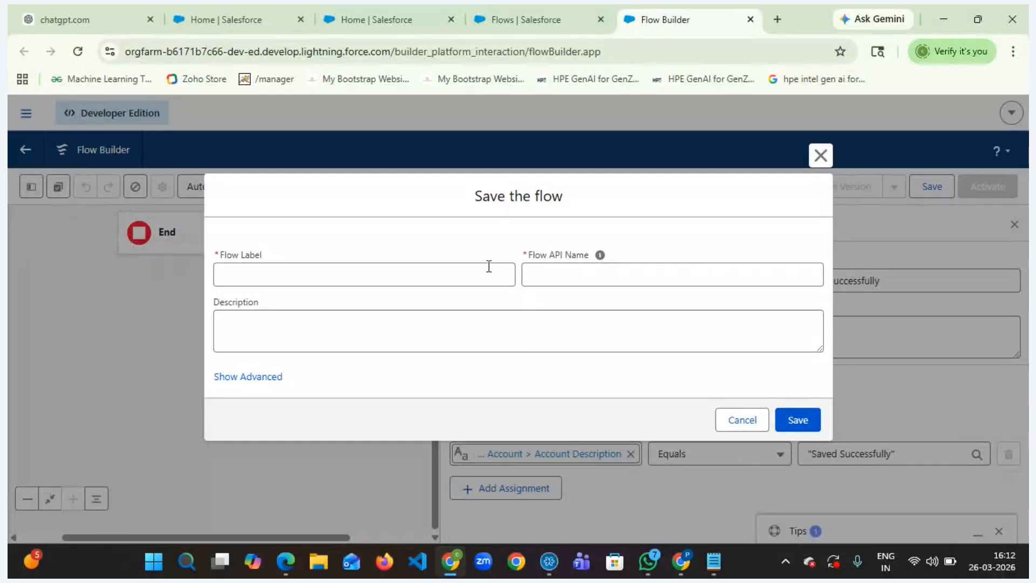
pyautogui.click(341, 281)
pyautogui.write('when the recrod')
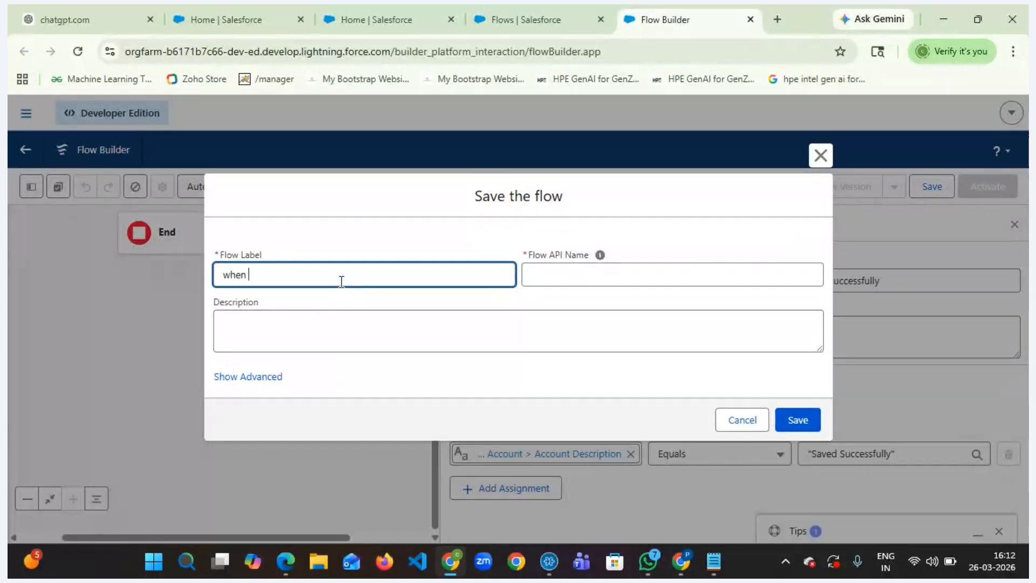
pyautogui.press('BackSpace')
pyautogui.press('BackSpace')
pyautogui.press('BackSpace')
pyautogui.write('ord is save')
pyautogui.write(' in Accou')
pyautogui.press('BackSpace')
pyautogui.press('BackSpace')
pyautogui.press('BackSpace')
pyautogui.write('c')
pyautogui.write(' descrip')
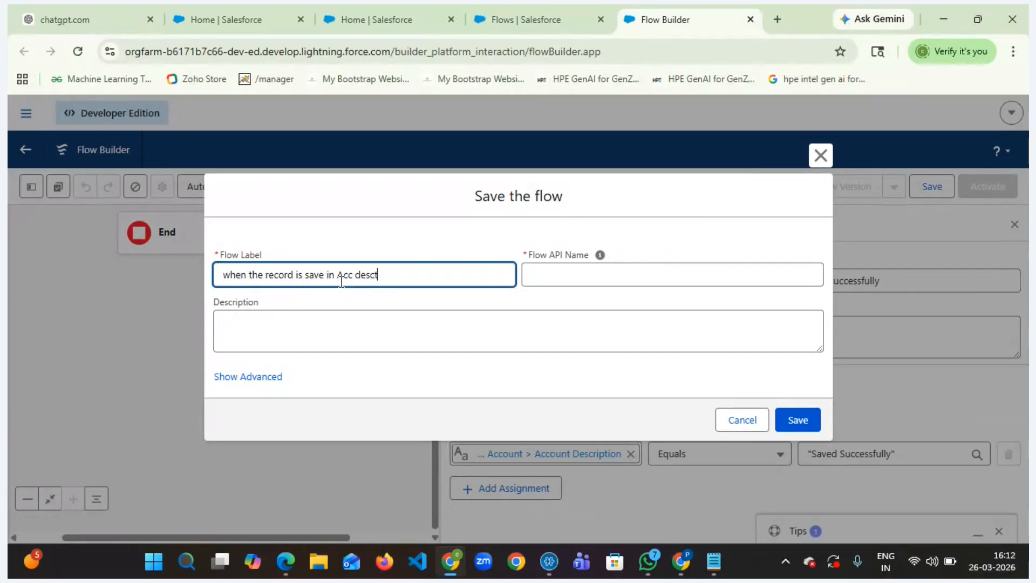
pyautogui.press('BackSpace')
pyautogui.press('BackSpace')
pyautogui.press('BackSpace')
pyautogui.write('riptoin')
pyautogui.press('BackSpace')
pyautogui.press('BackSpace')
pyautogui.press('BackSpace')
pyautogui.write('ion should be savaed')
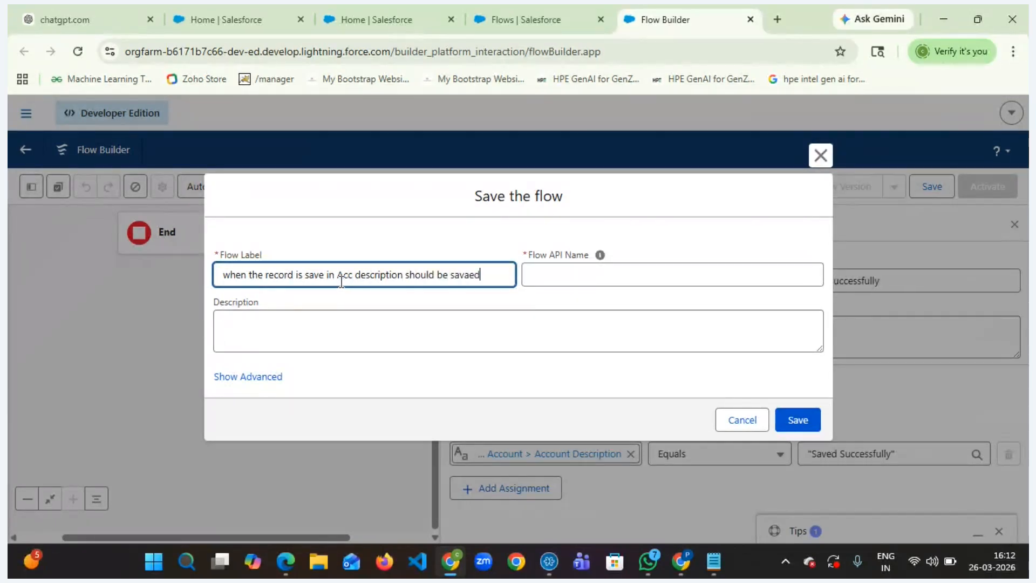
pyautogui.press('BackSpace')
pyautogui.press('BackSpace')
pyautogui.write('ed successfully')
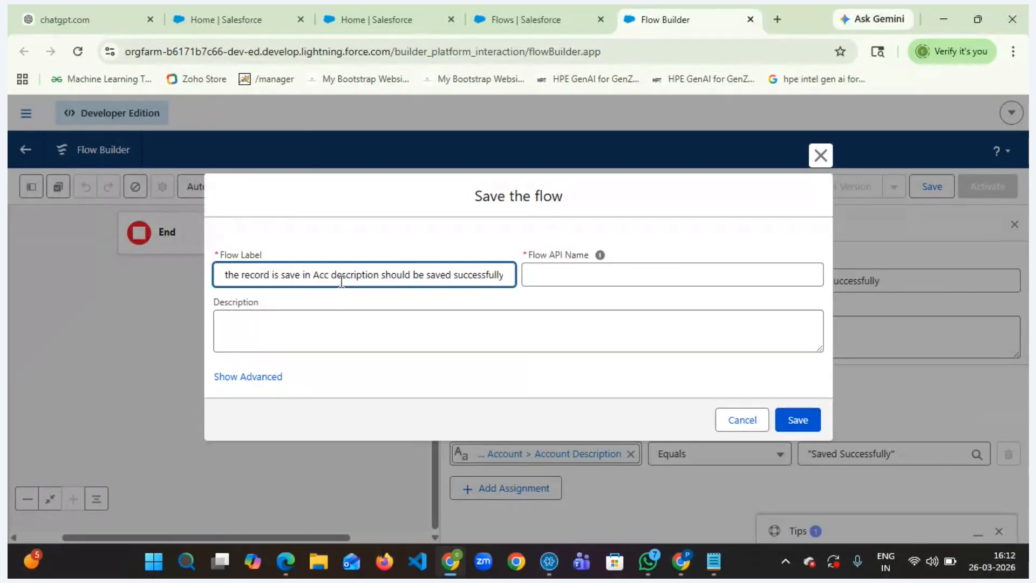
pyautogui.press('Tab')
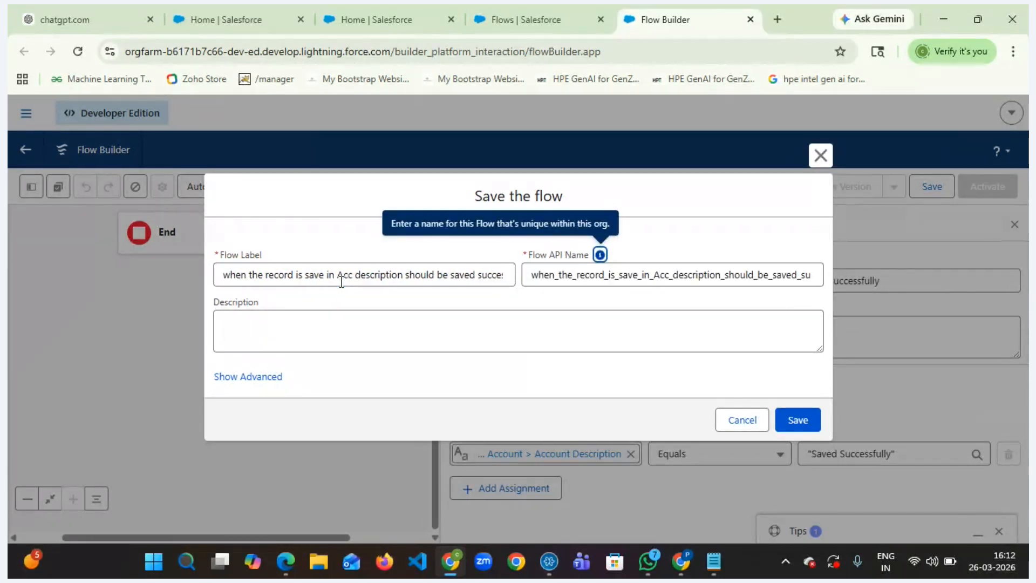
# - Copy the flow label into the flow description and complete the save
pyautogui.click(347, 279)
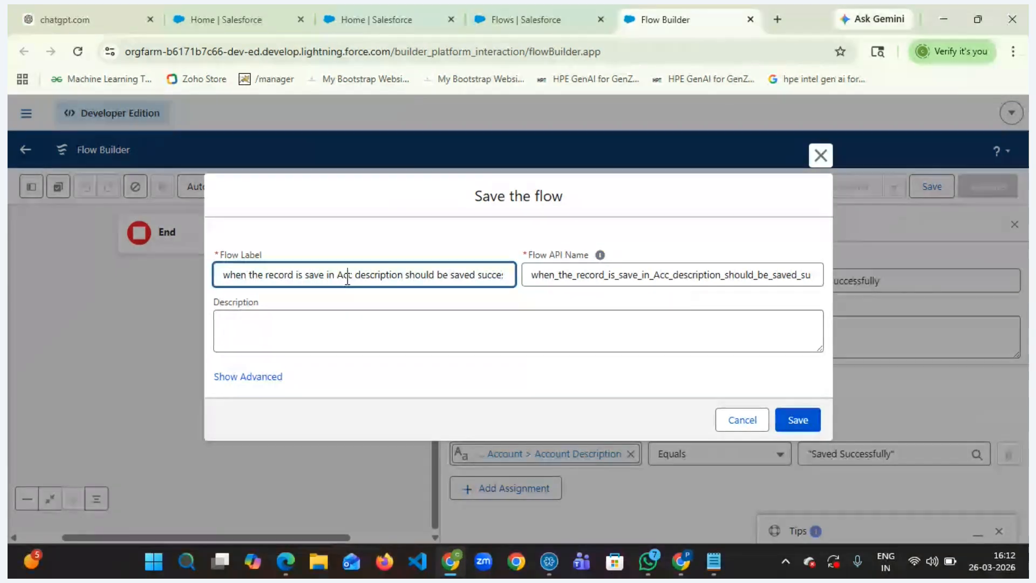
pyautogui.hotkey('ctrl', 'a')
pyautogui.hotkey('ctrl', 'c')
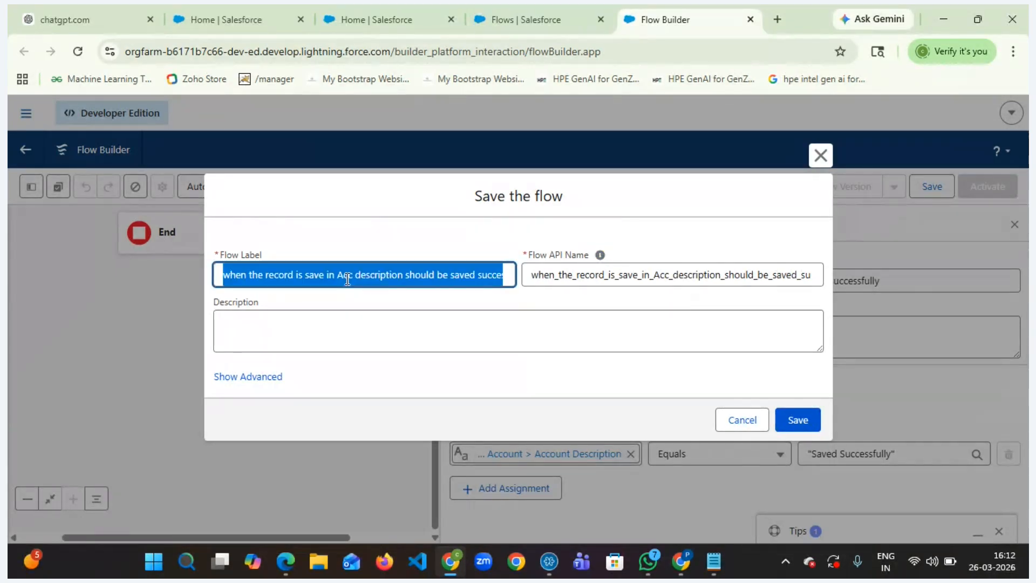
pyautogui.click(302, 331)
pyautogui.hotkey('ctrl', 'v')
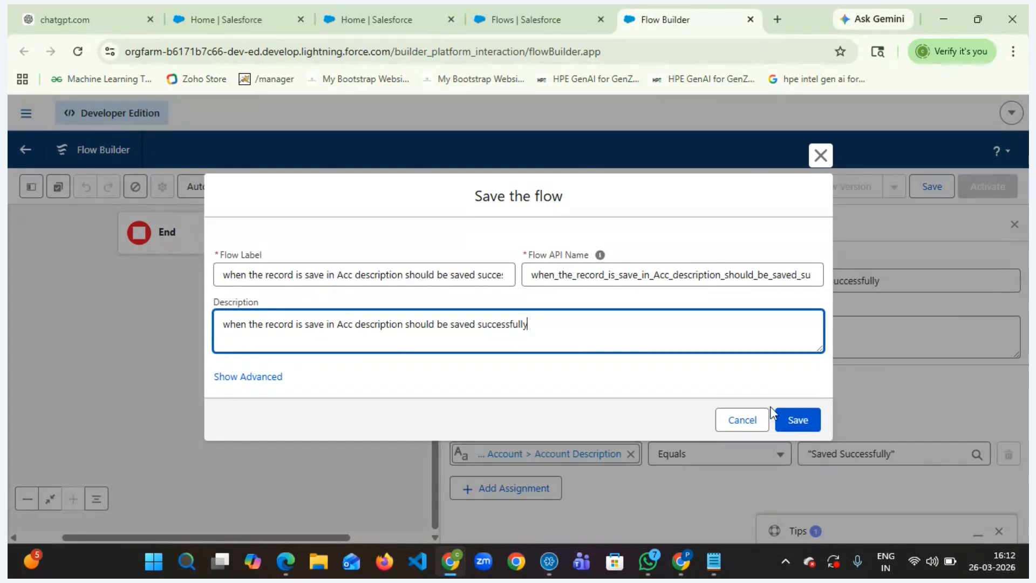
pyautogui.click(793, 423)
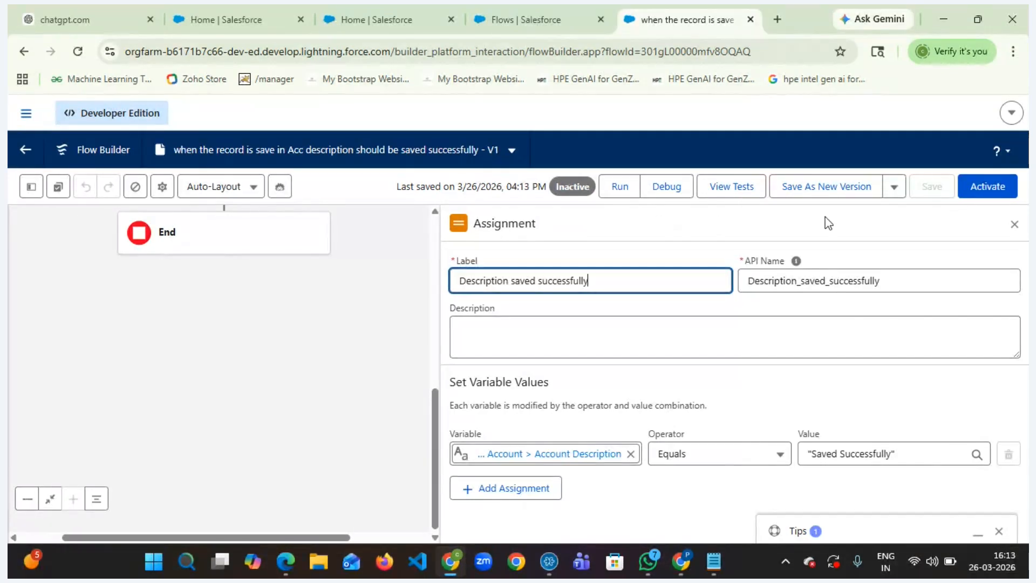
# - Activate the flow and open the Accounts list in the other Salesforce tab
pyautogui.click(978, 199)
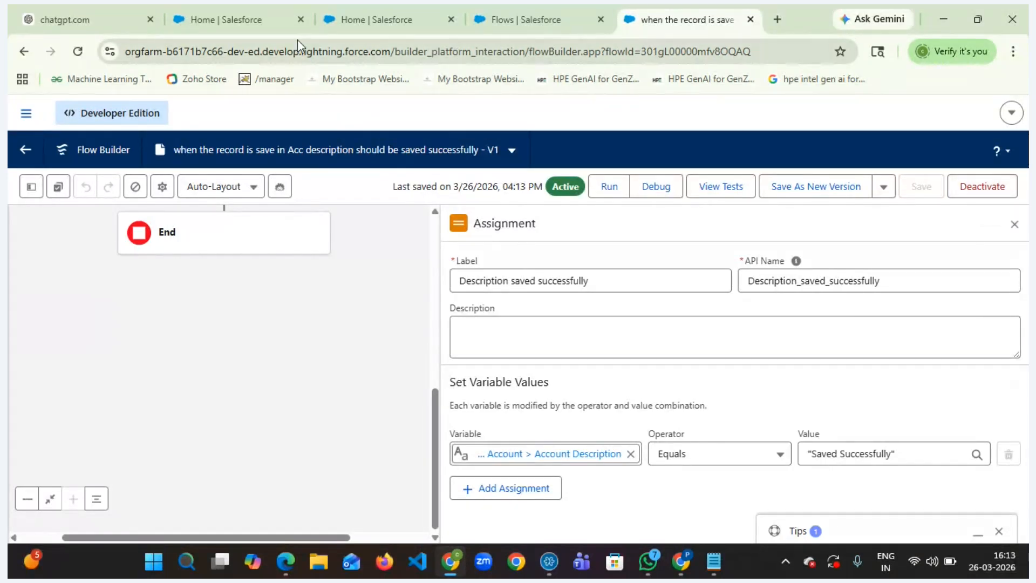
pyautogui.click(268, 12)
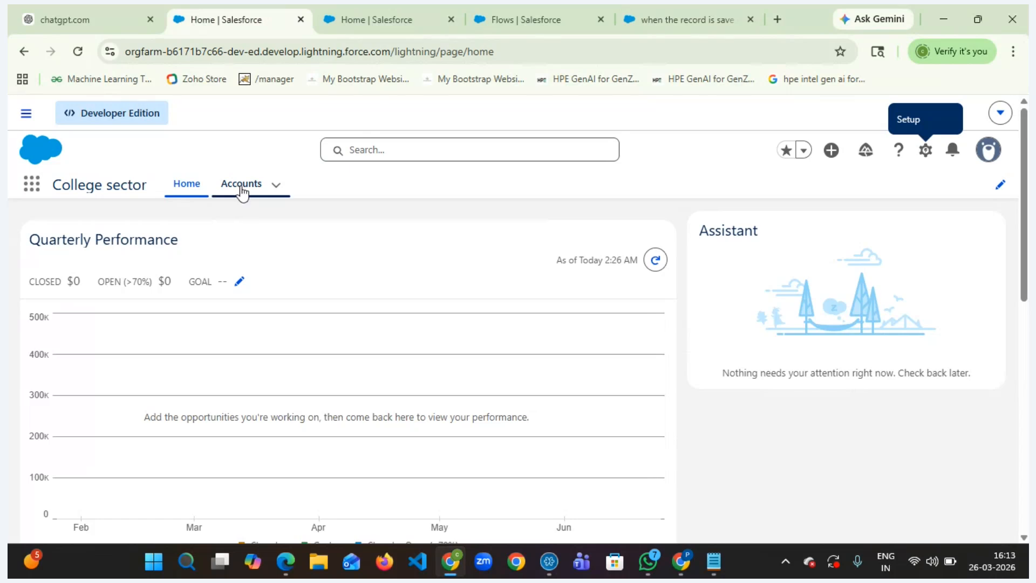
pyautogui.click(79, 52)
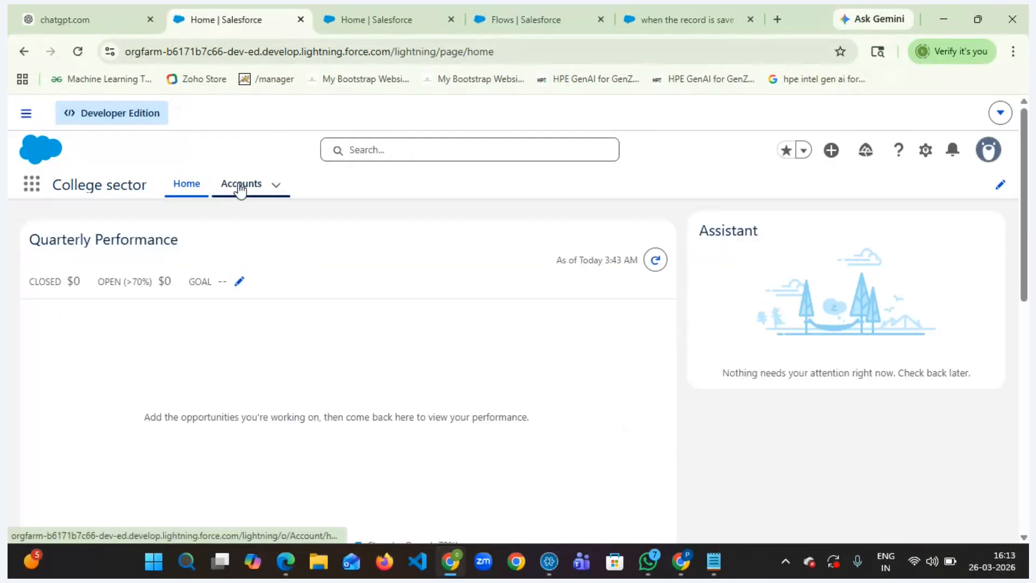
pyautogui.click(240, 187)
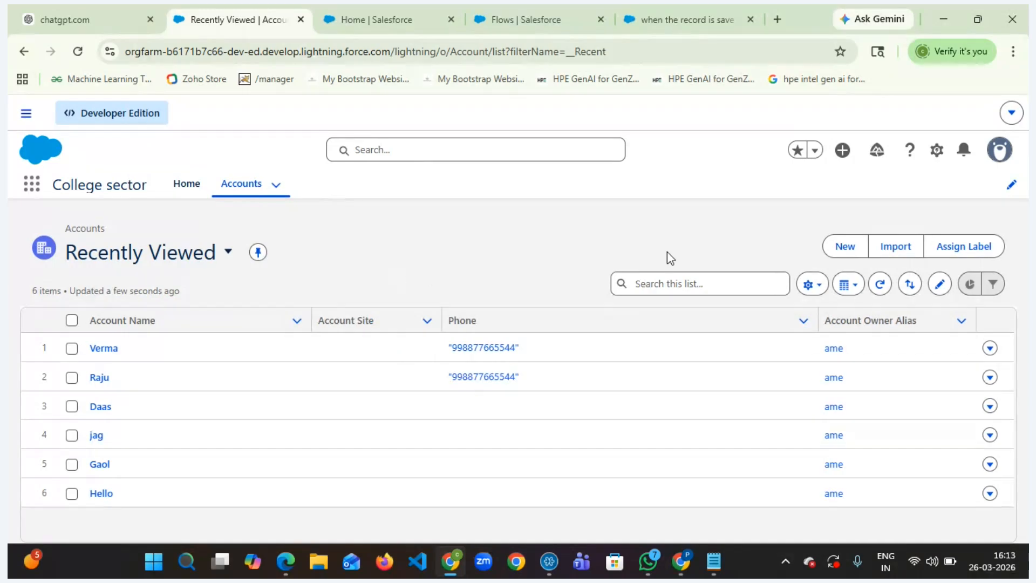
# - Create a new account named 'Test Flow' and save it
pyautogui.click(844, 246)
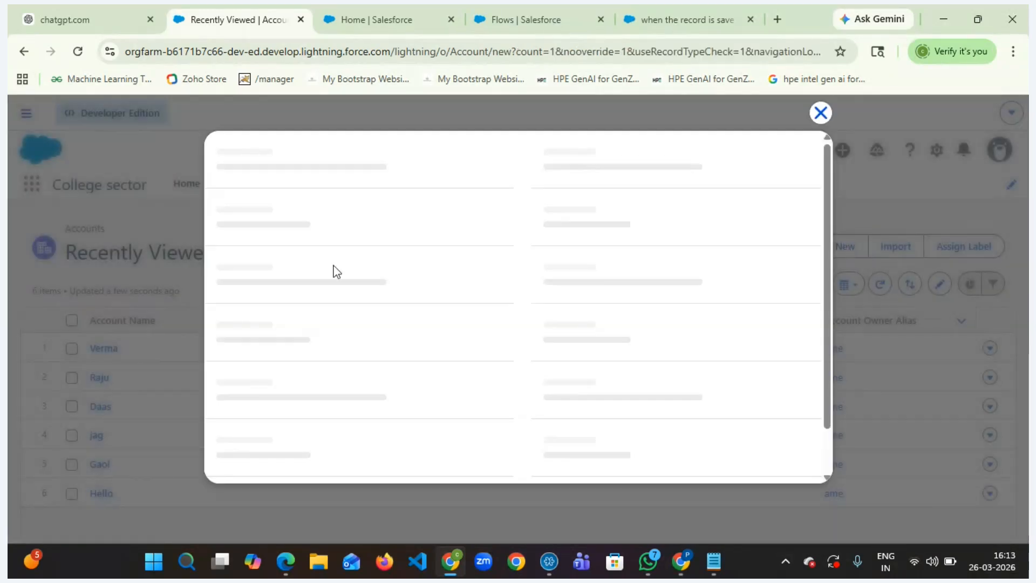
pyautogui.click(268, 324)
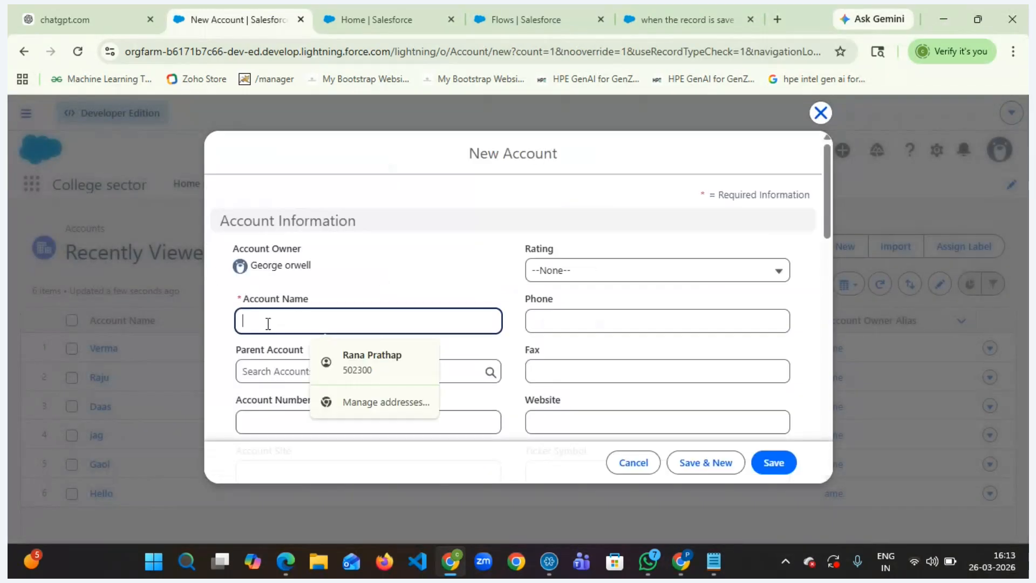
pyautogui.write('Test')
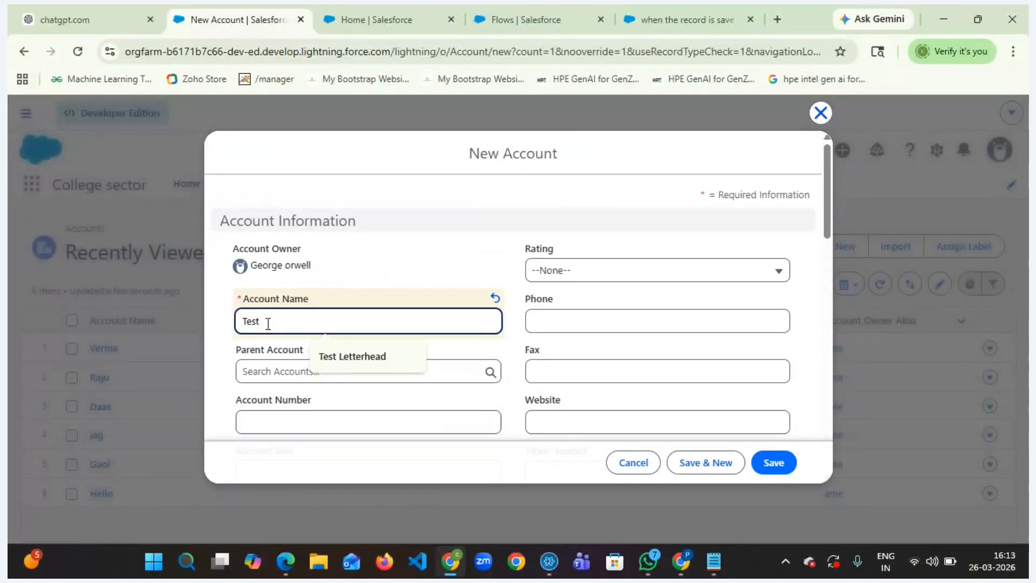
pyautogui.write(' Flow')
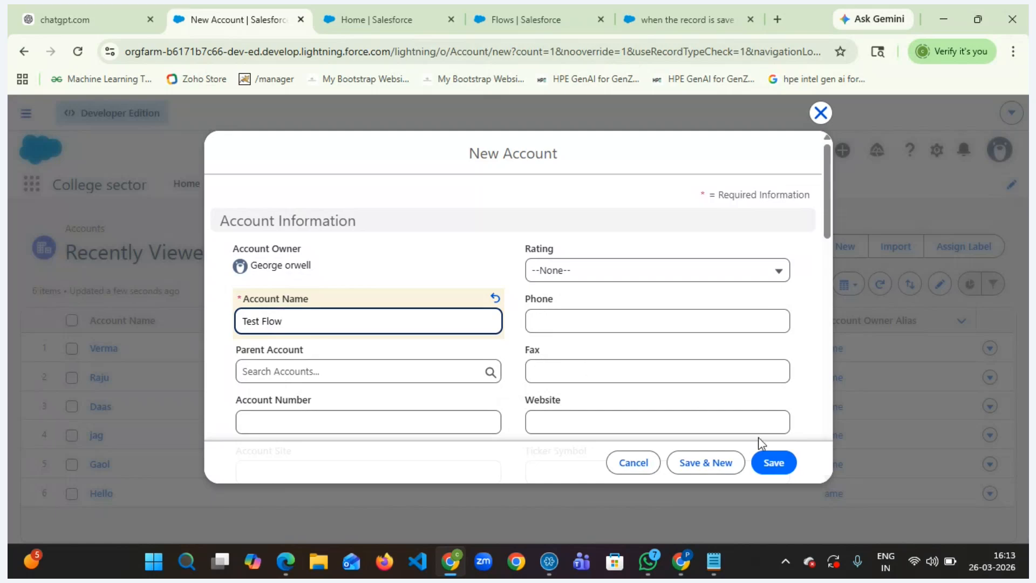
pyautogui.click(768, 462)
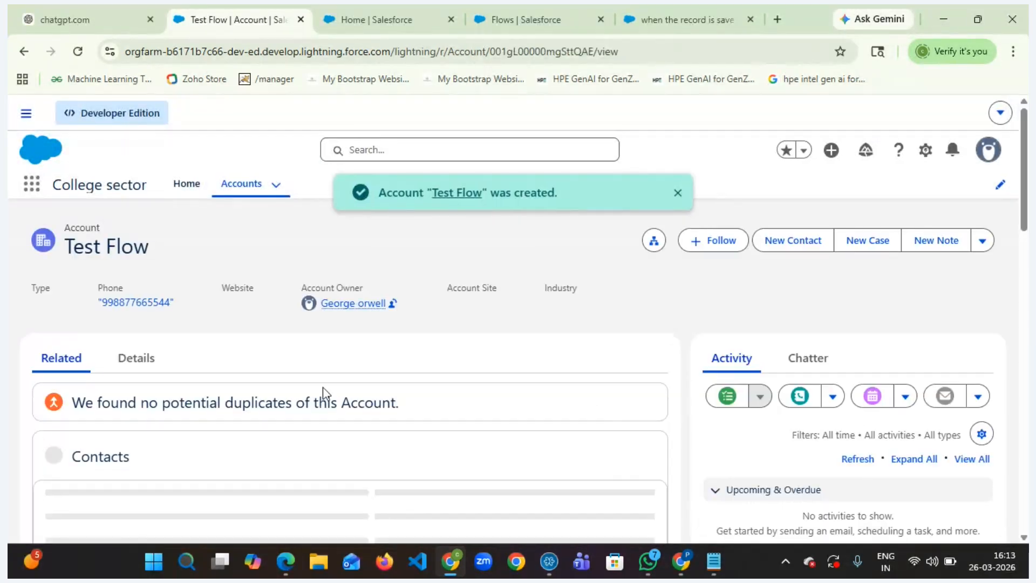
# - Inspect the Description field in the new account's details
pyautogui.click(129, 359)
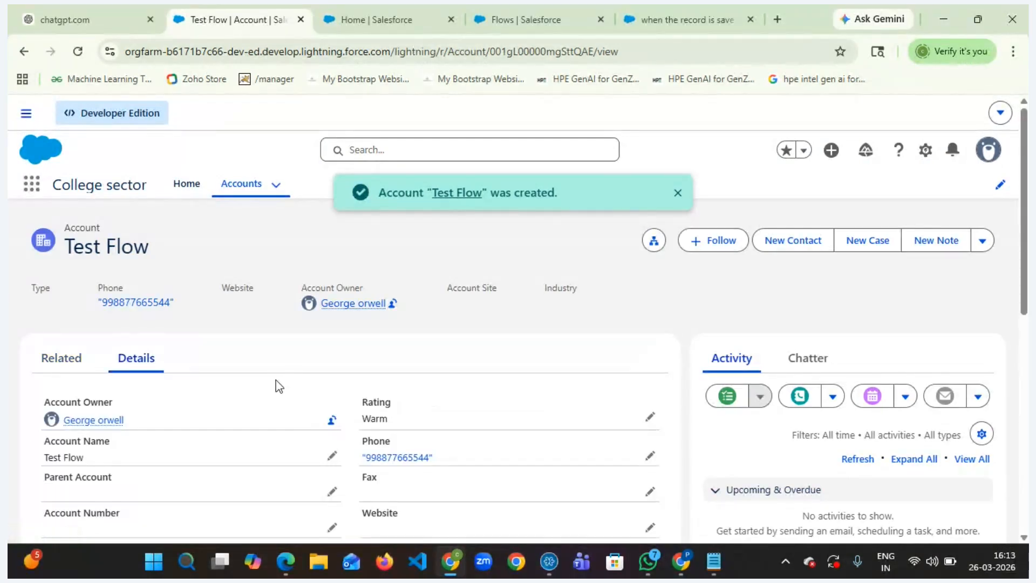
pyautogui.scroll(-5, 277, 381)
pyautogui.scroll(-3, 276, 387)
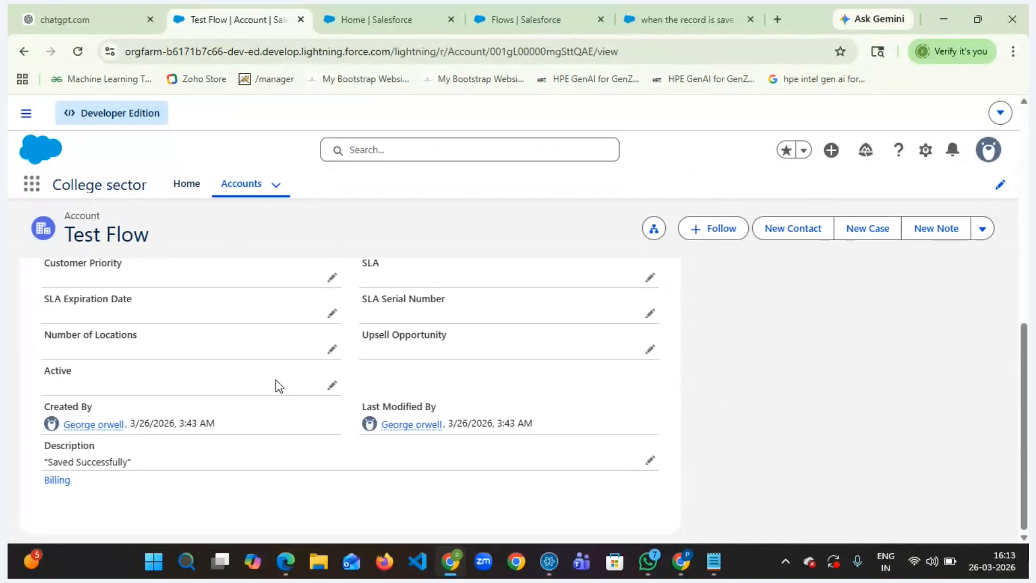
pyautogui.moveTo(156, 458); pyautogui.dragTo(37, 476)
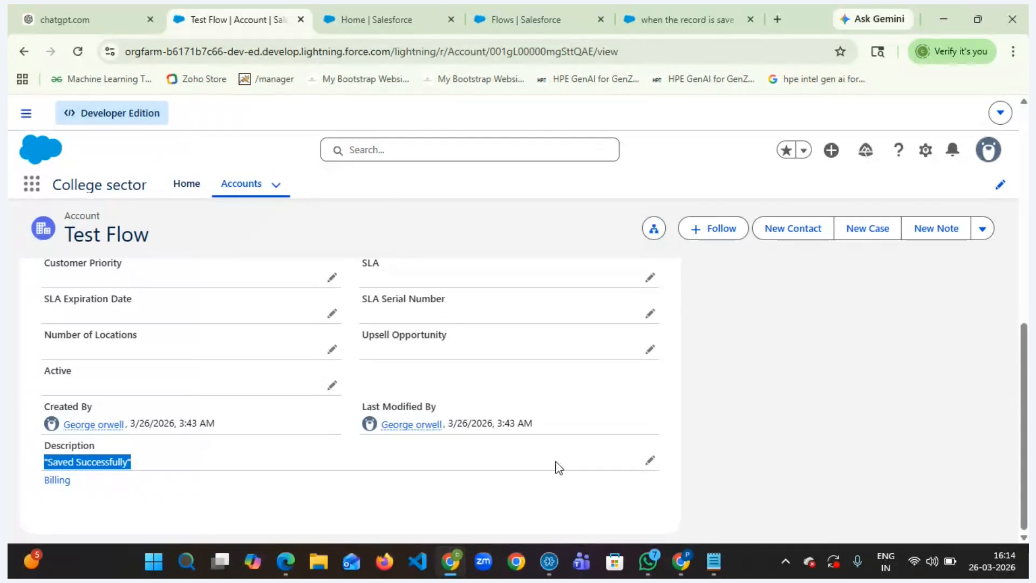
# - Switch to the meeting app and end the meeting
pyautogui.moveTo(549, 573)
pyautogui.click(534, 497)
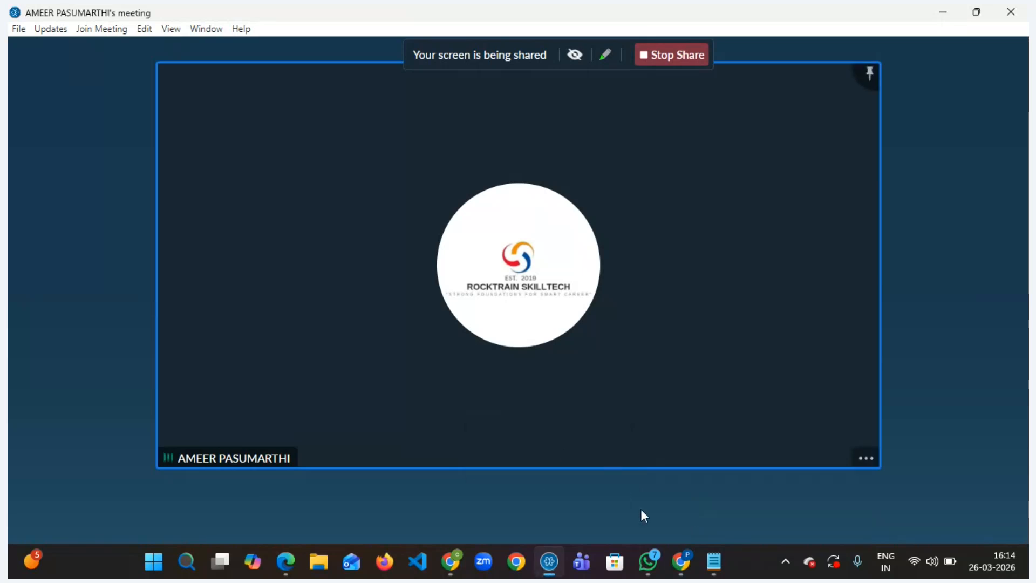
pyautogui.click(675, 520)
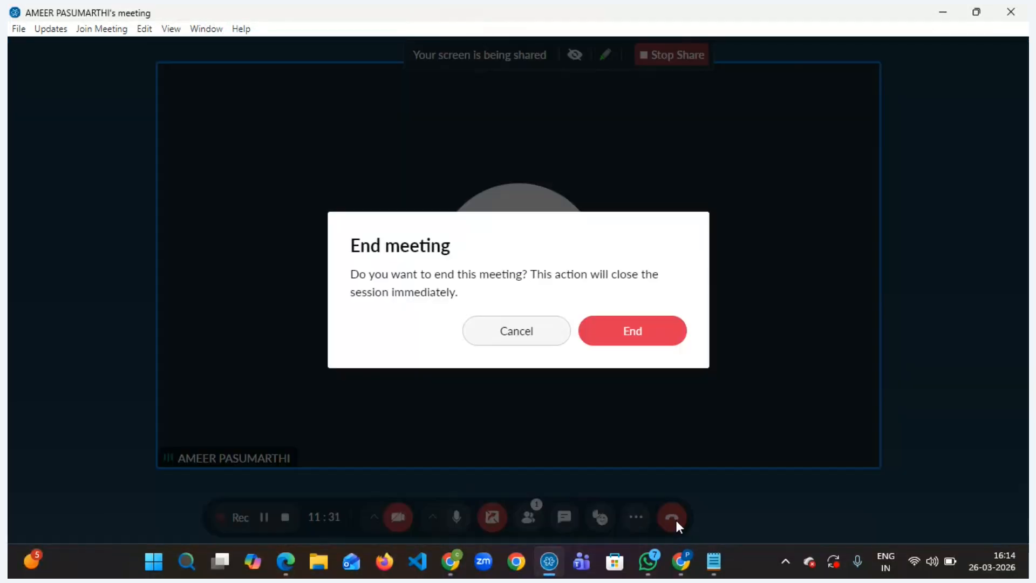